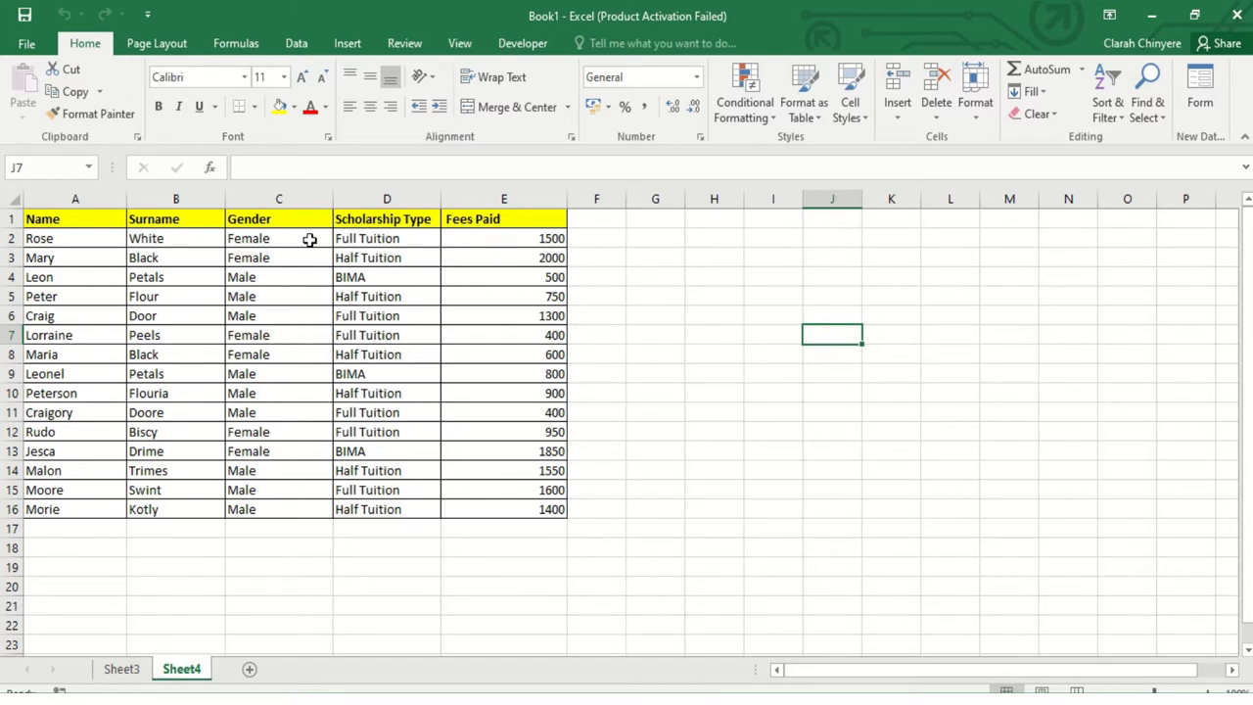
Turn on AutoFilter dropdowns for the five header cells A1:E1, Name through Fees Paid
drag(84, 220, 455, 223)
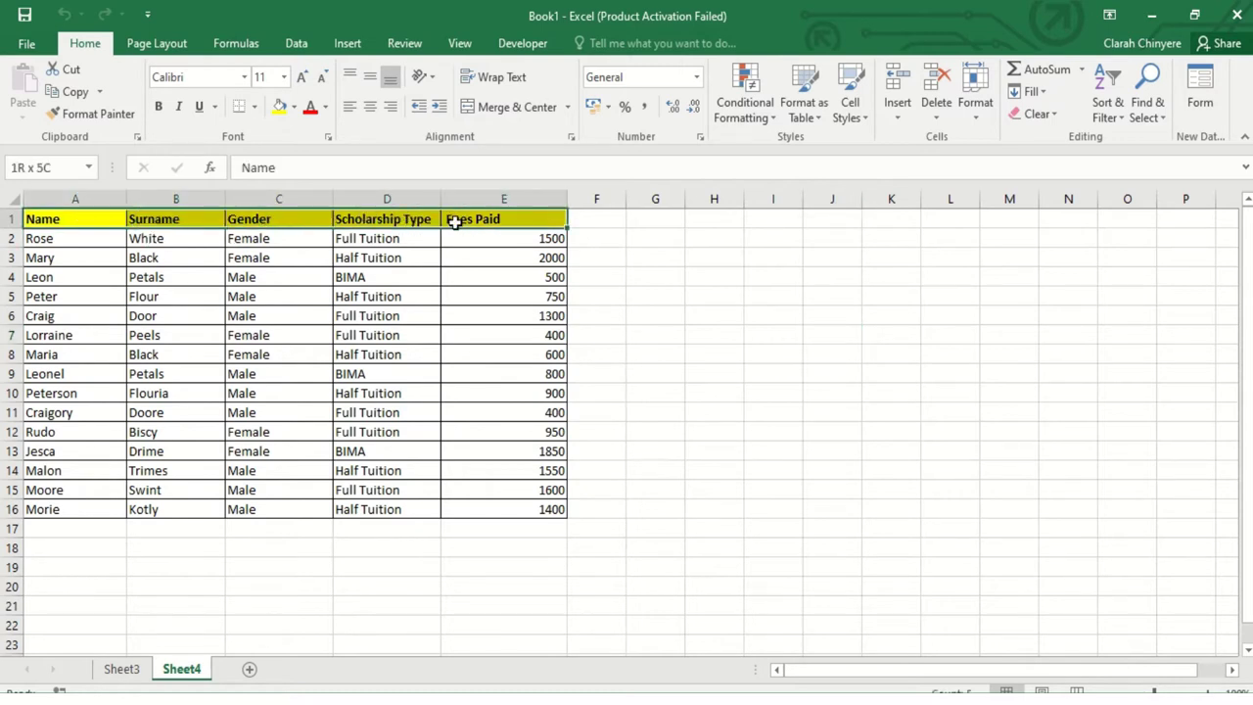
click(302, 46)
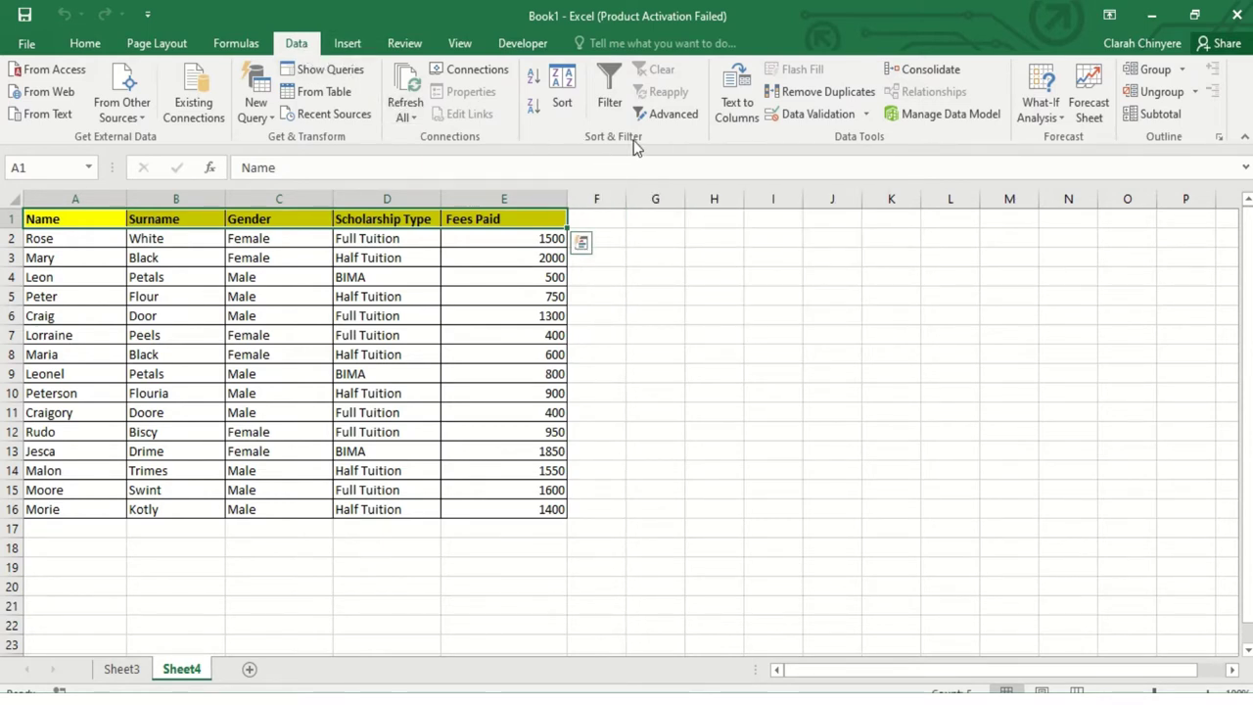
click(609, 98)
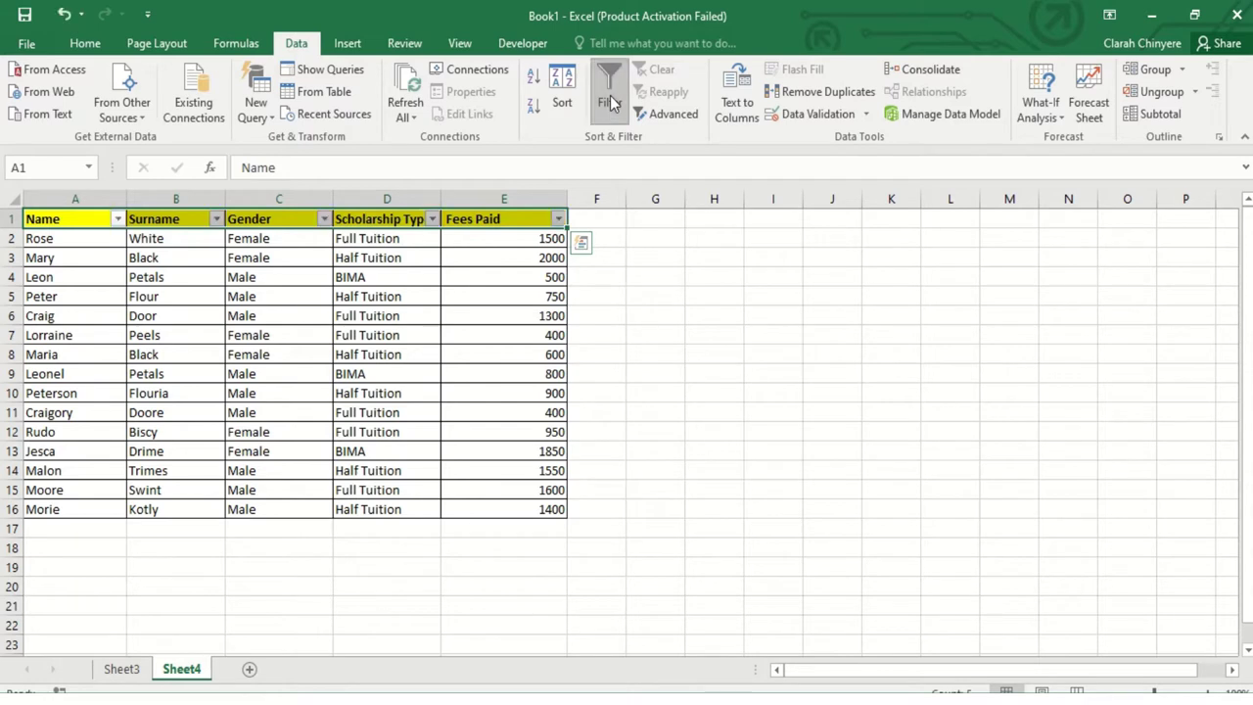
click(632, 253)
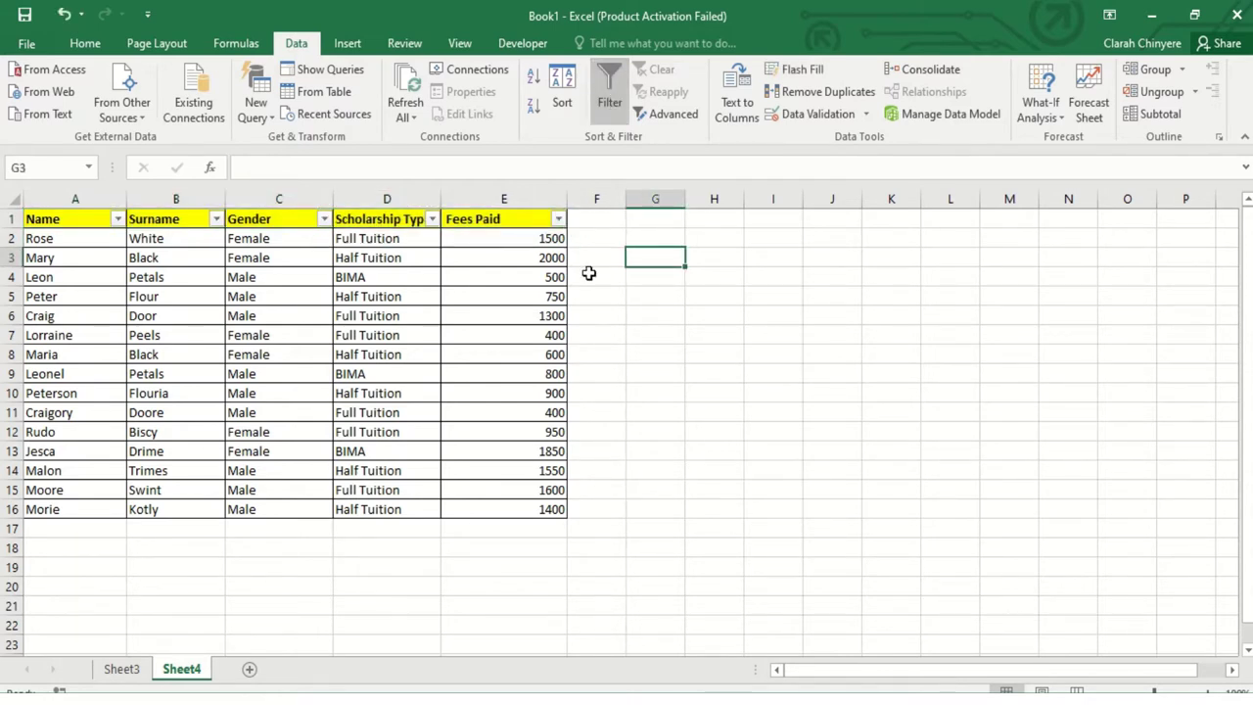
Filter the Gender column to show only Female students
click(324, 220)
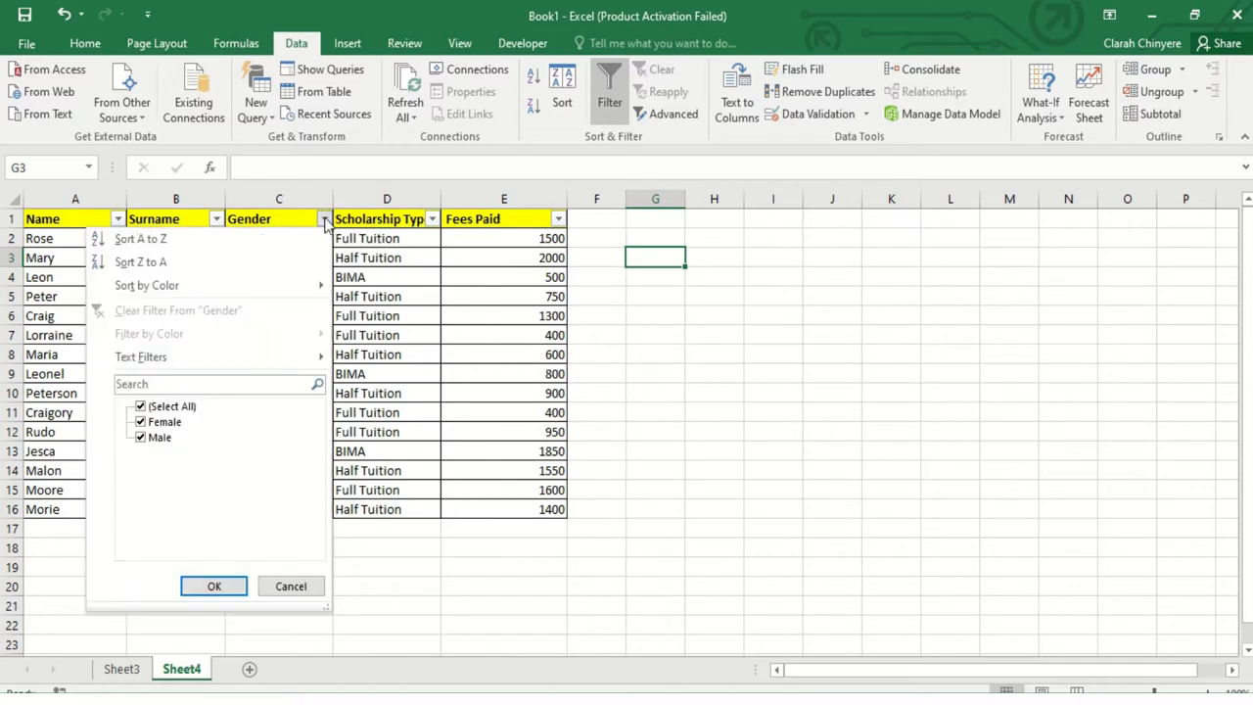
click(156, 407)
click(157, 421)
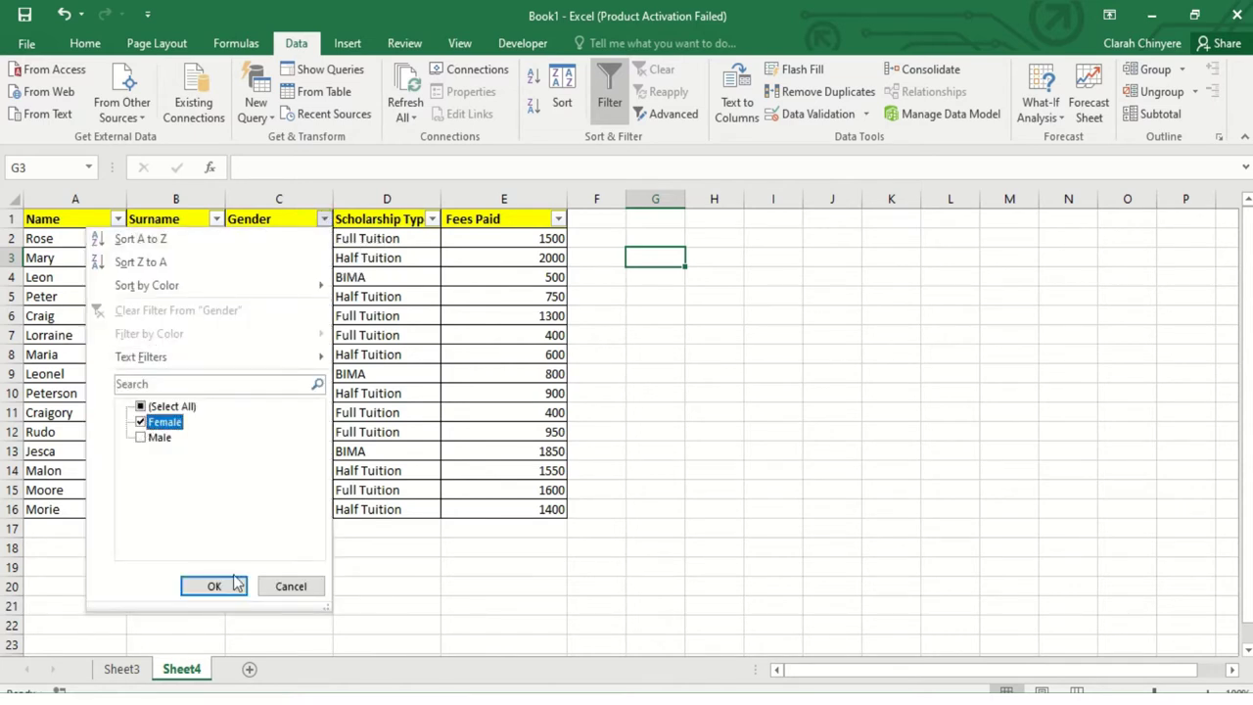
click(234, 588)
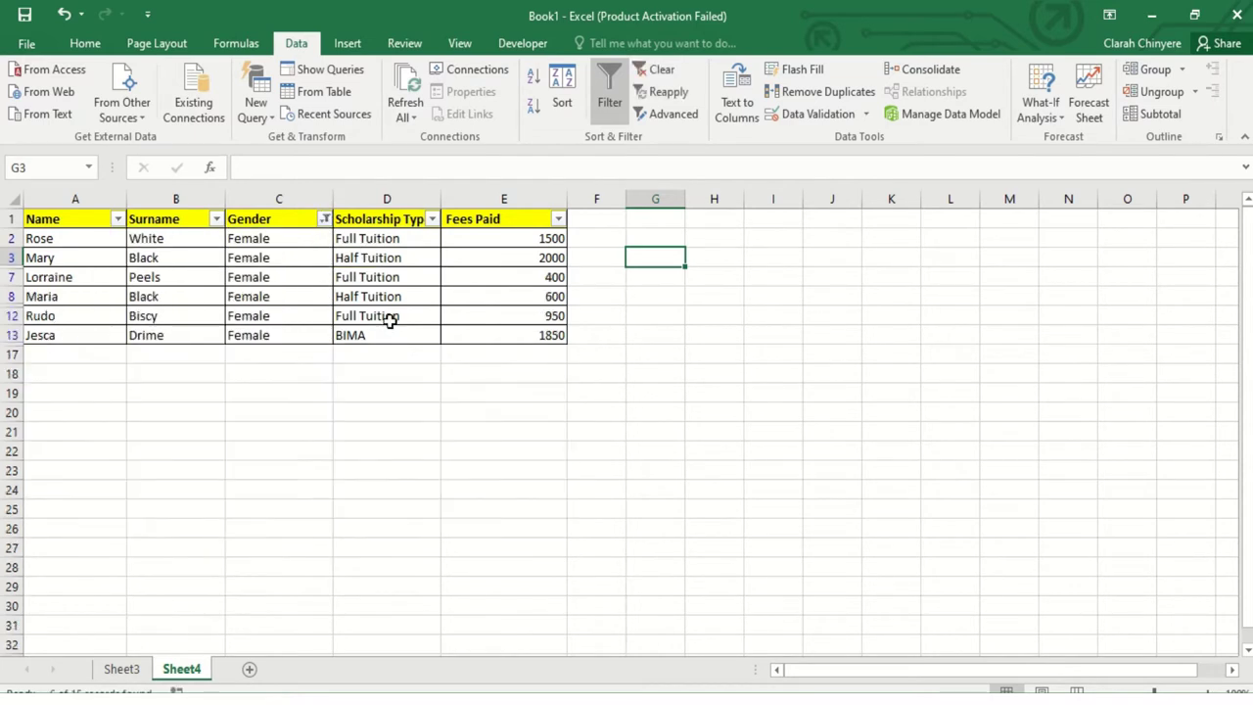
Filter Scholarship Type to show only Full Tuition and Half Tuition
click(433, 222)
click(280, 410)
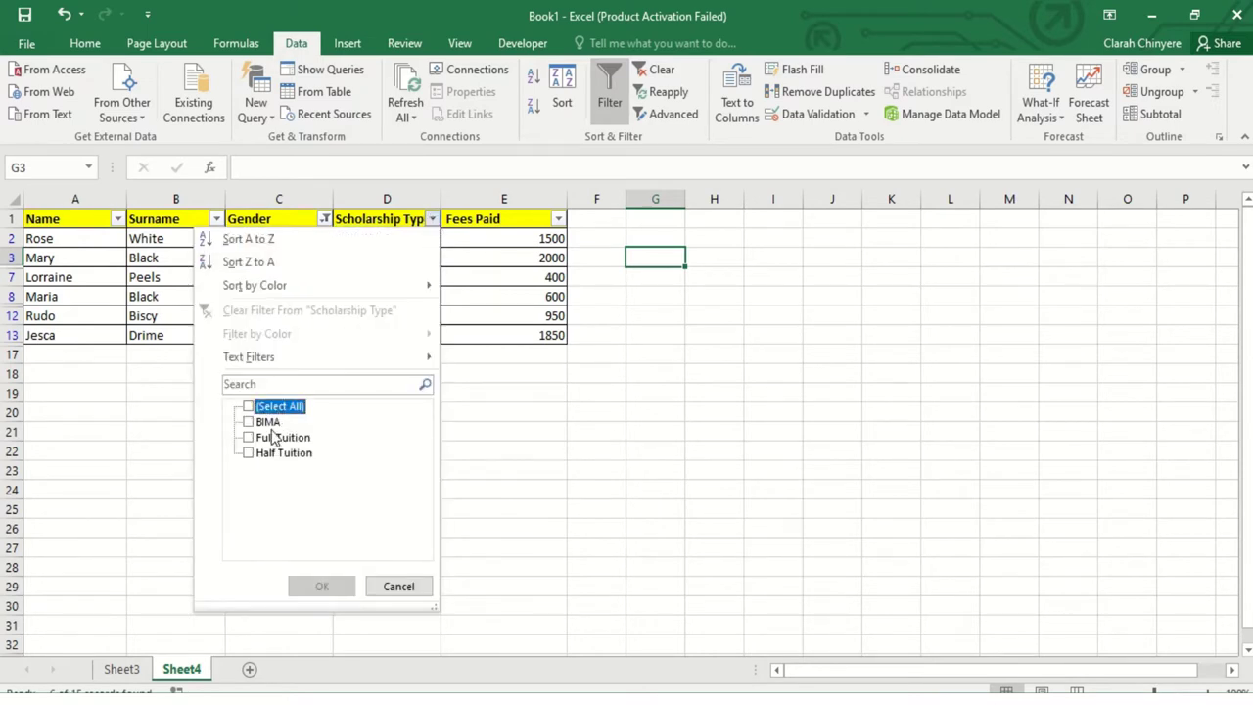
click(270, 440)
click(270, 453)
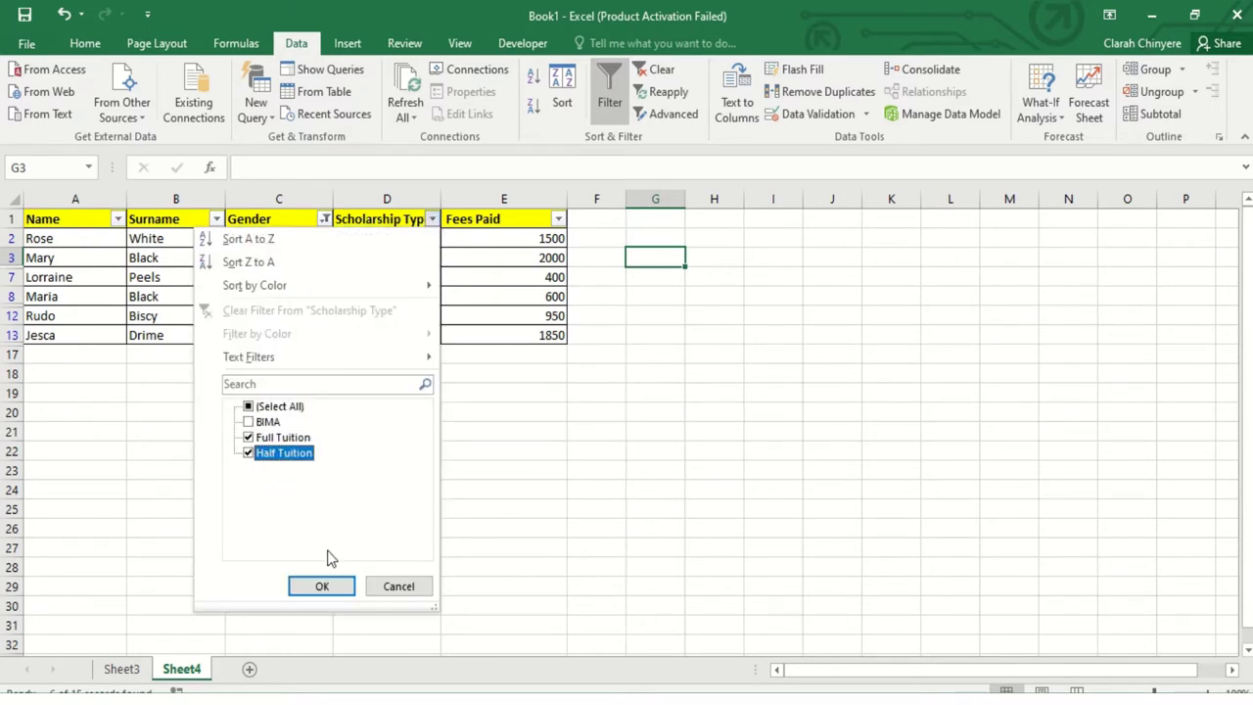
click(323, 585)
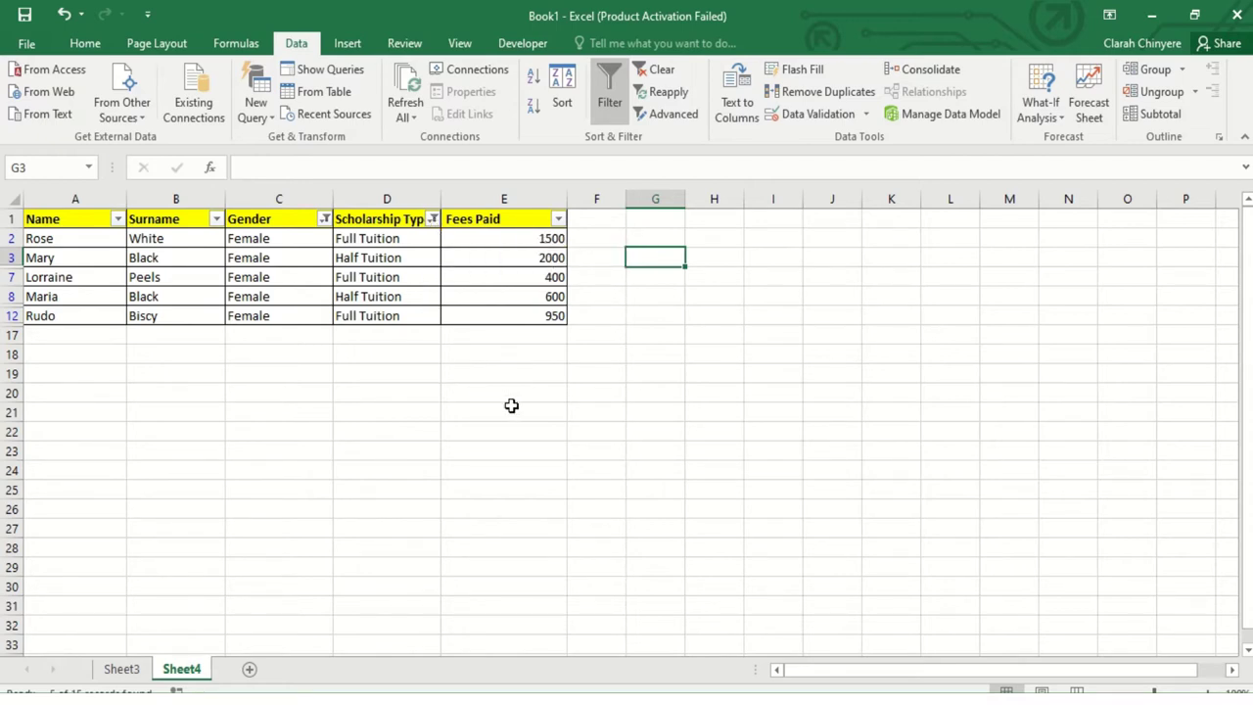
Undo the Scholarship Type filter, the Gender filter and the AutoFilter dropdowns
key(ctrl+z)
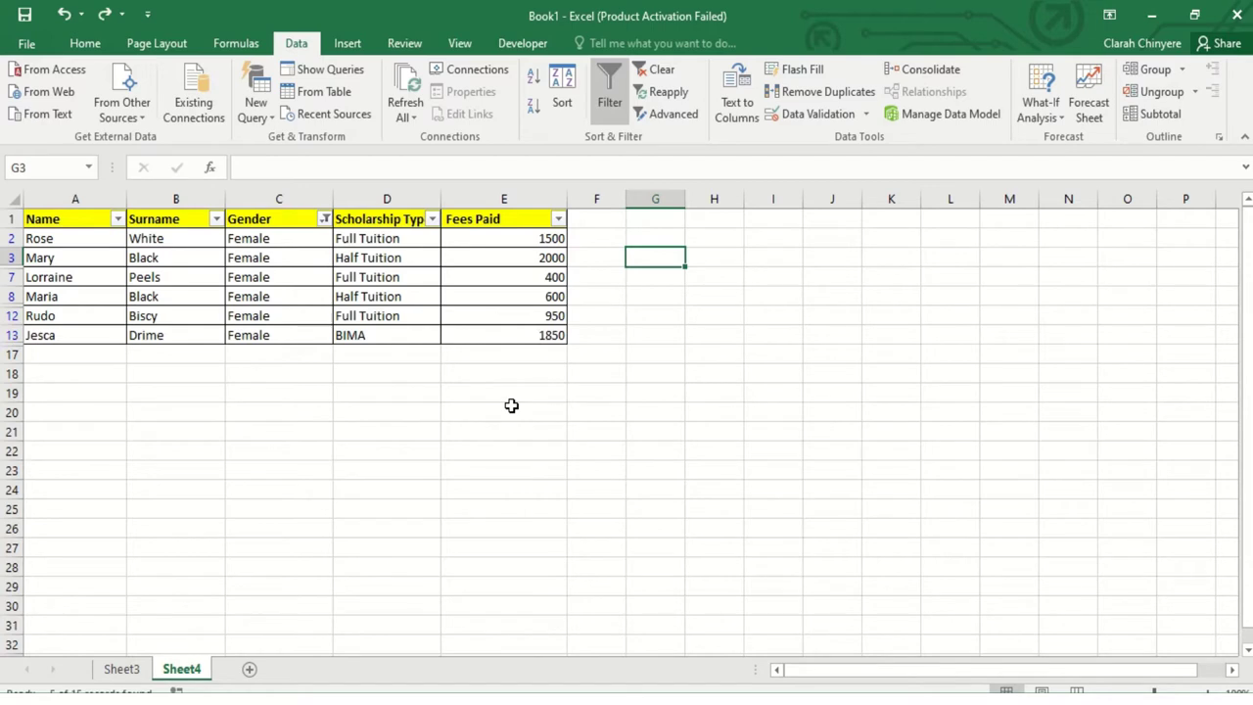
key(ctrl+z)
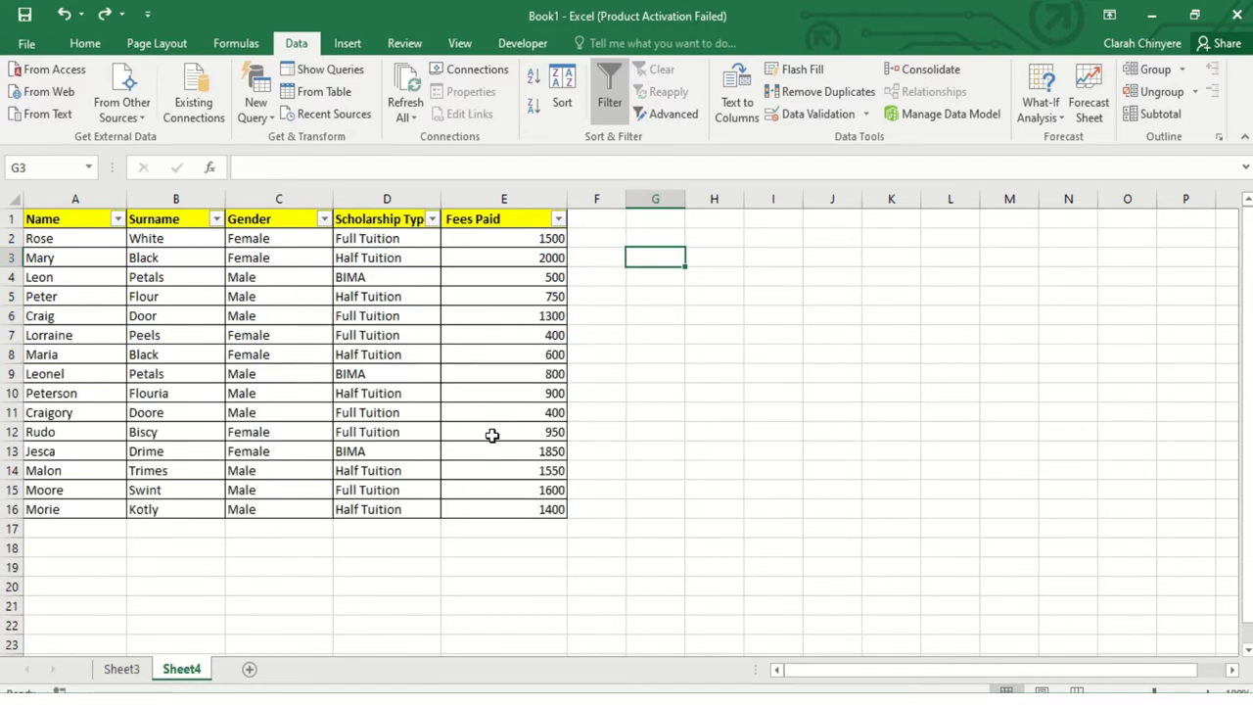
key(ctrl+z)
click(622, 356)
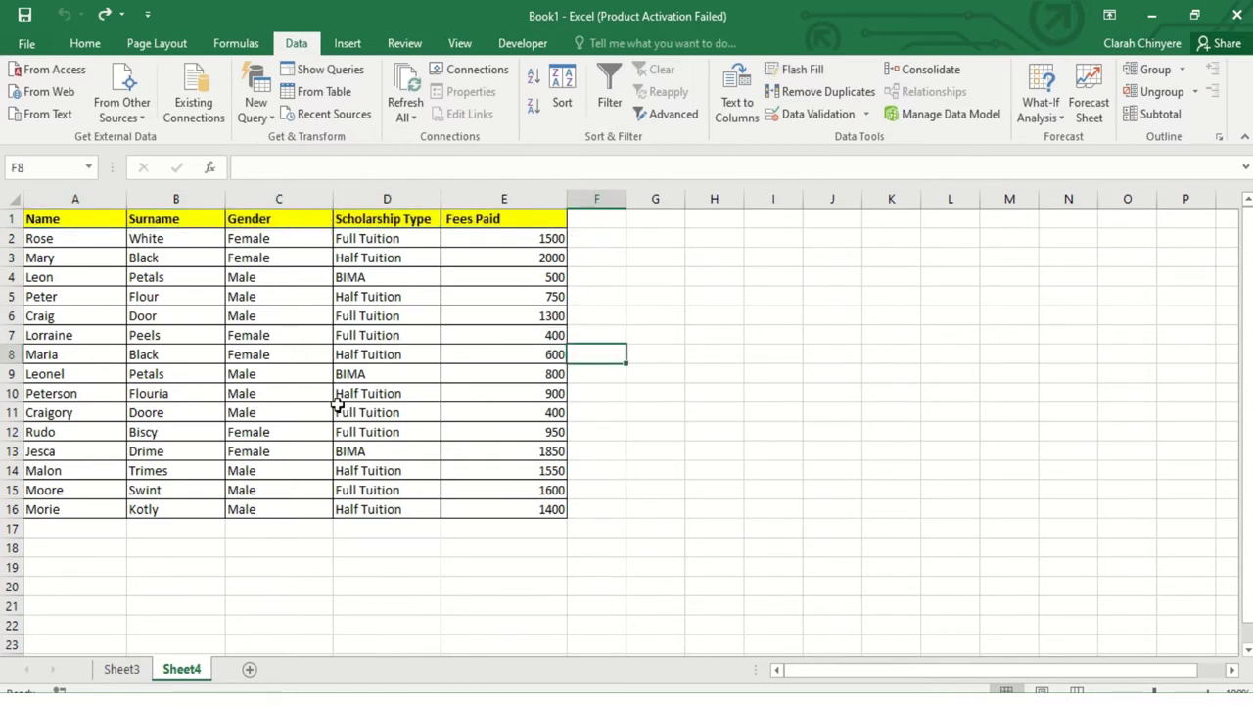
Enter the criteria heading 'gender' in H1 and 'female' in H2
click(730, 223)
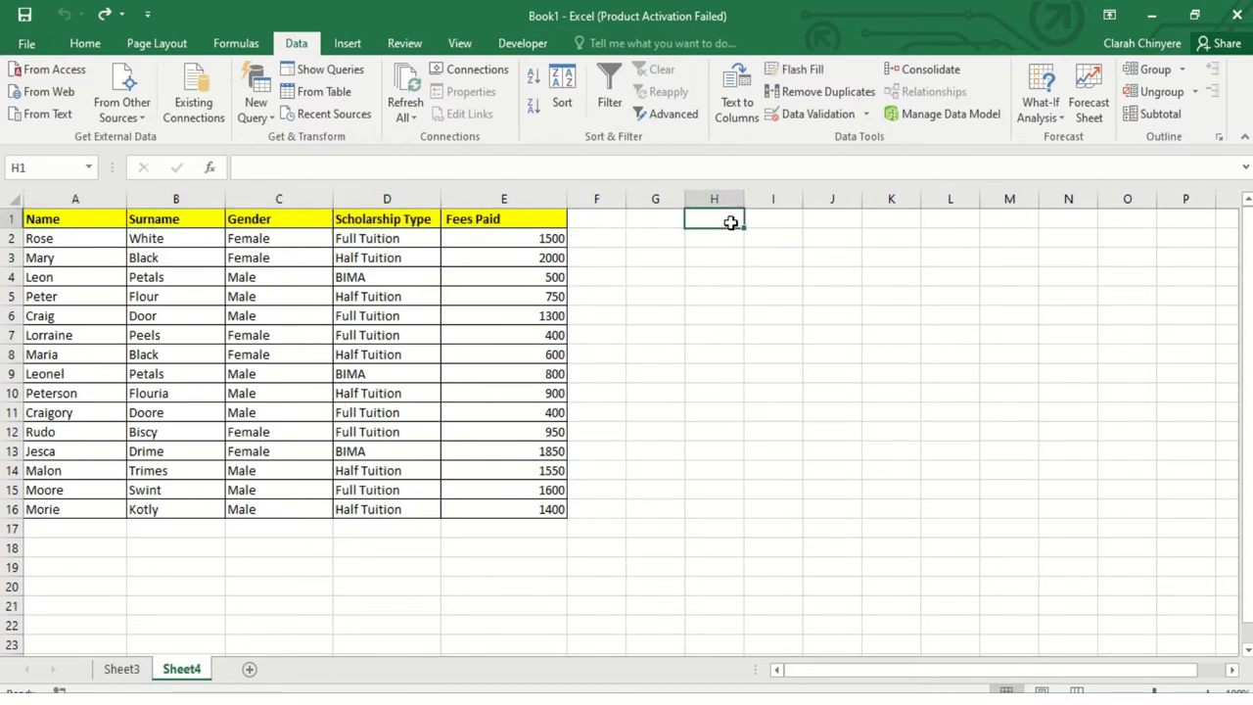
text(gender)
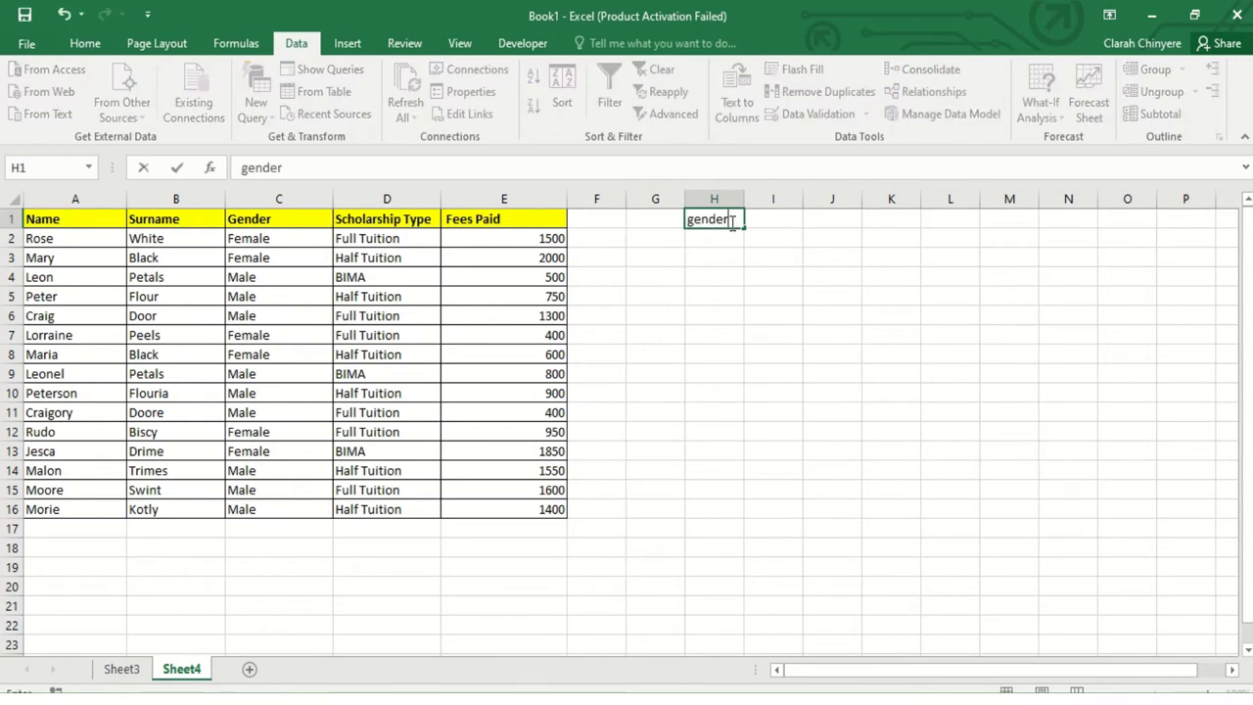
key(Return)
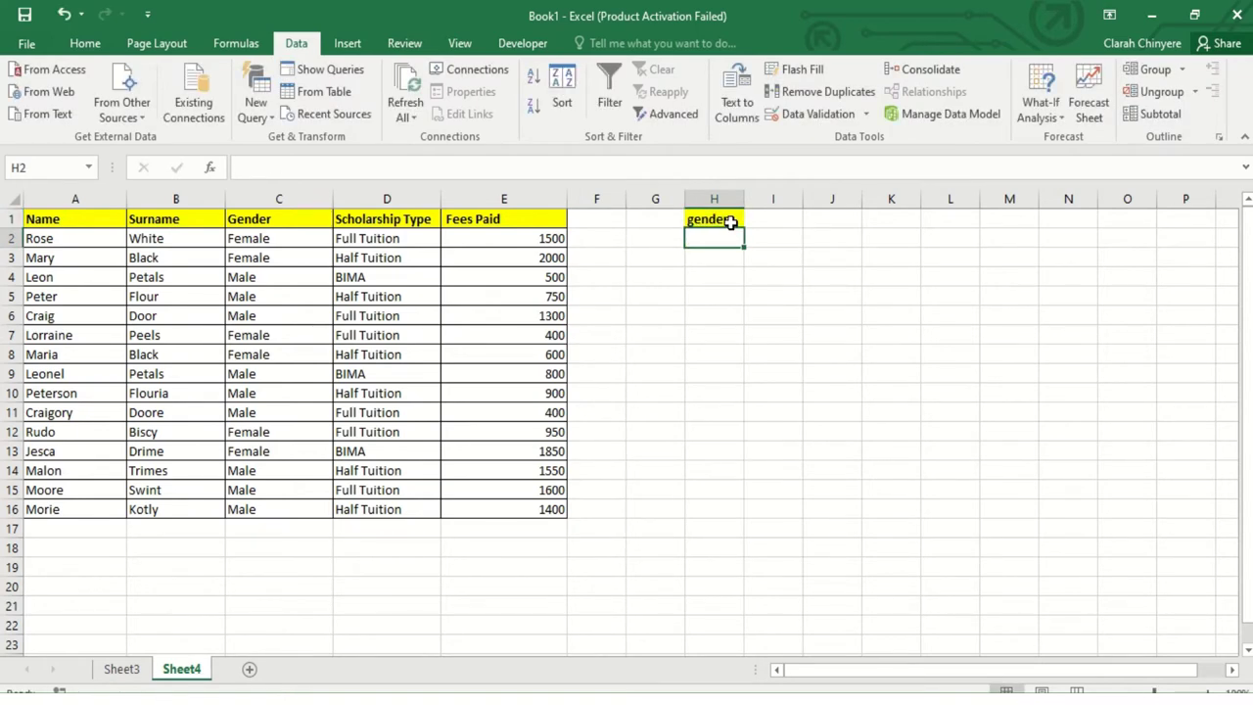
text(female)
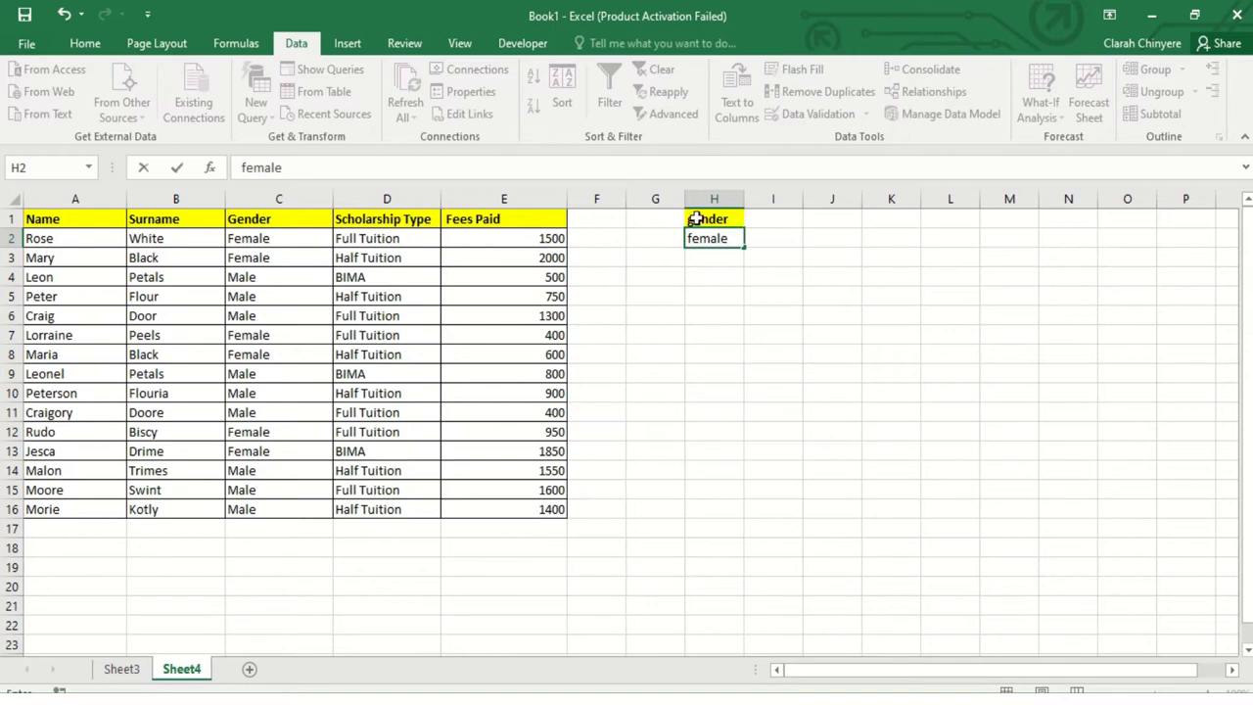
click(715, 267)
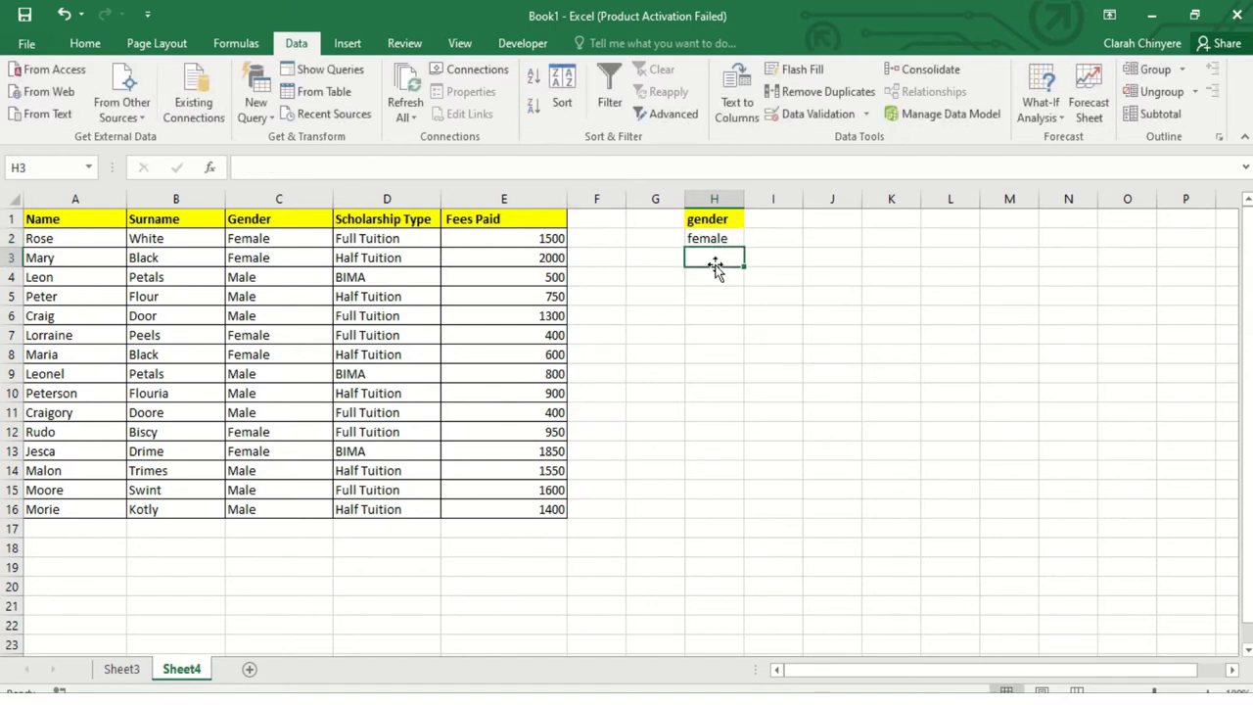
click(654, 115)
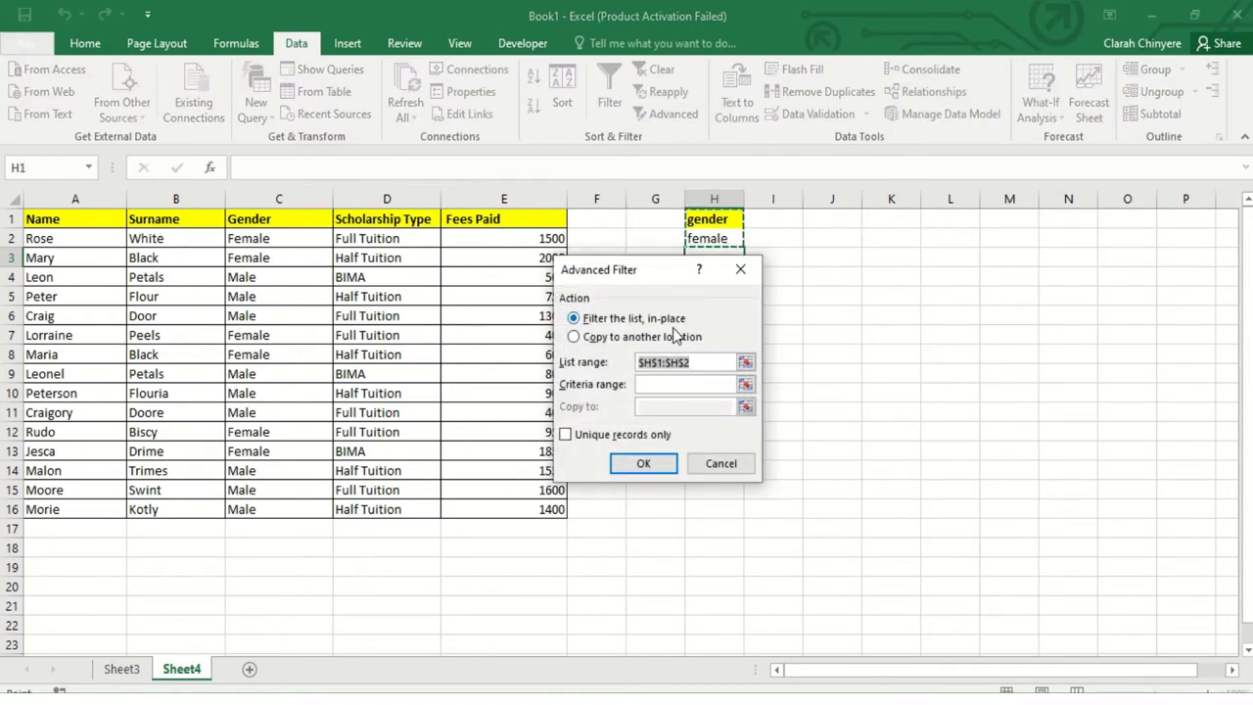
Run Advanced Filter in place on list A1:E16 with criteria range H1:H2
click(712, 362)
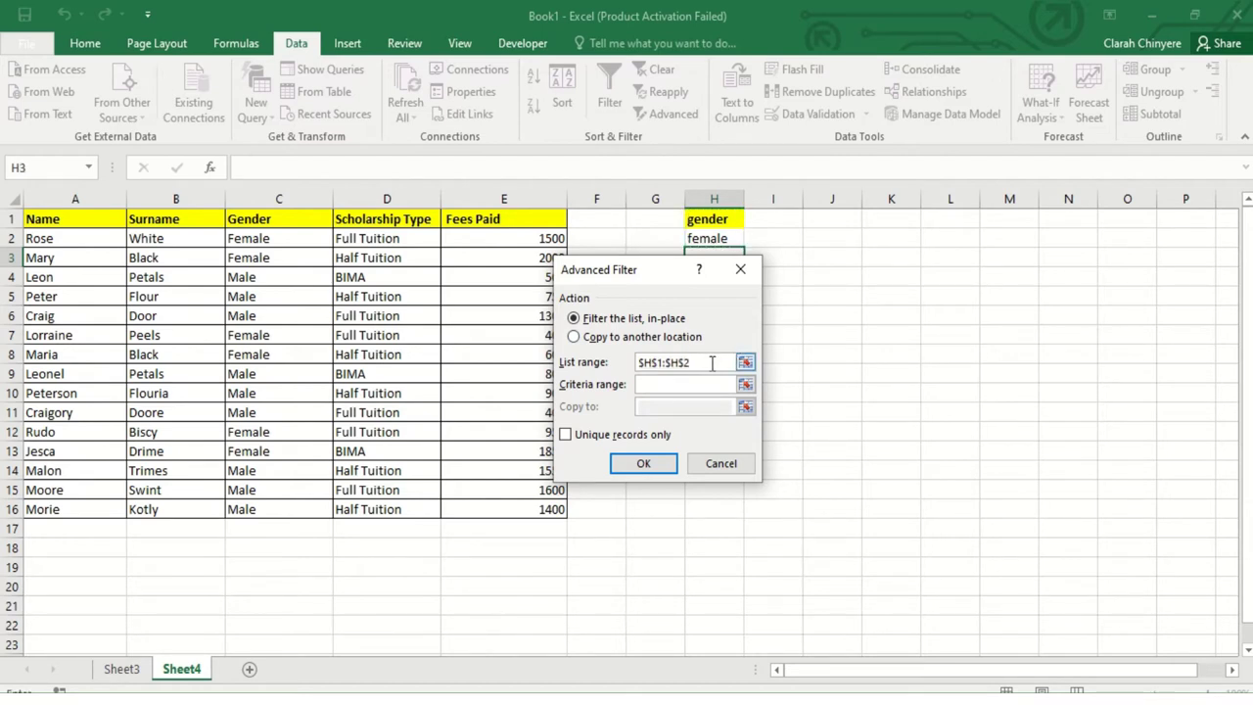
drag(80, 218, 507, 505)
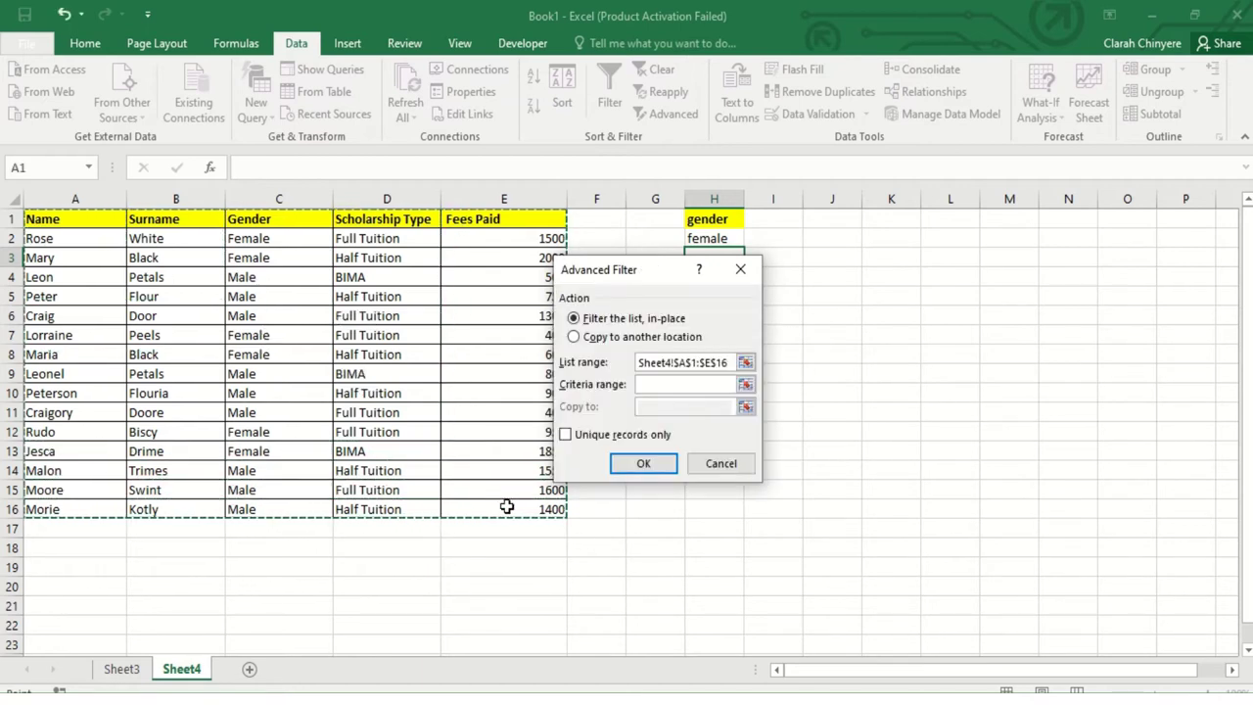
click(690, 386)
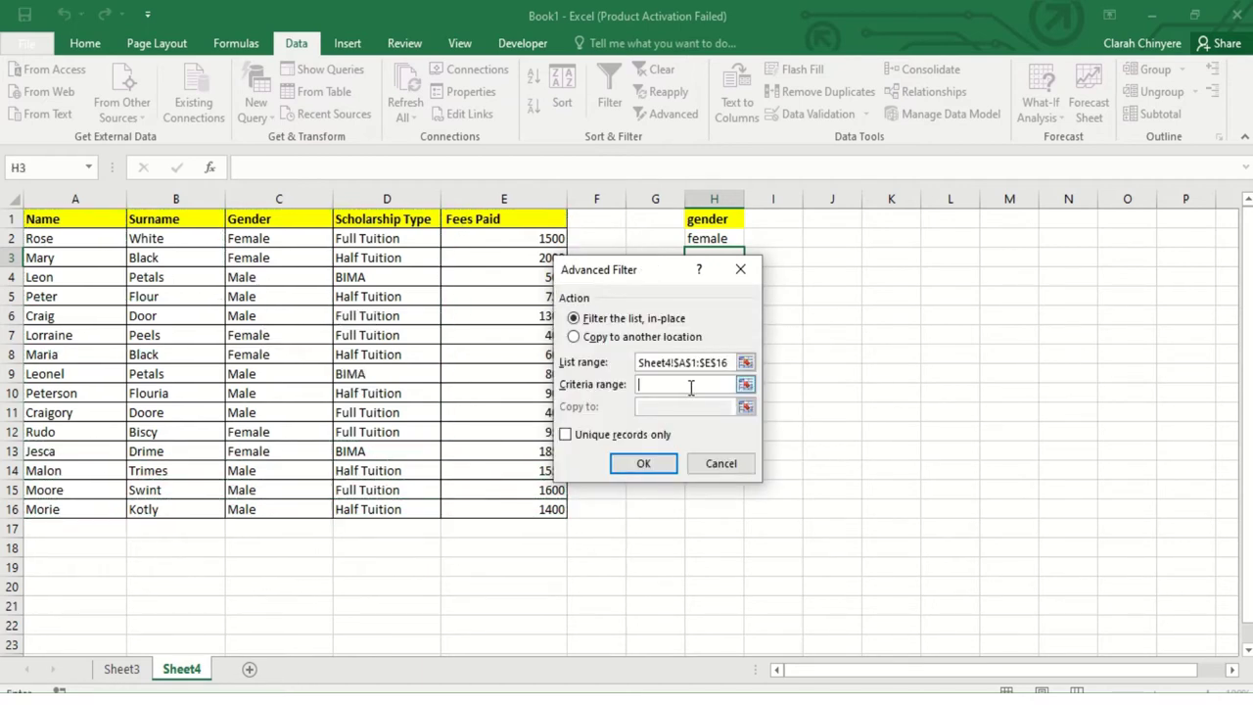
drag(721, 218, 725, 239)
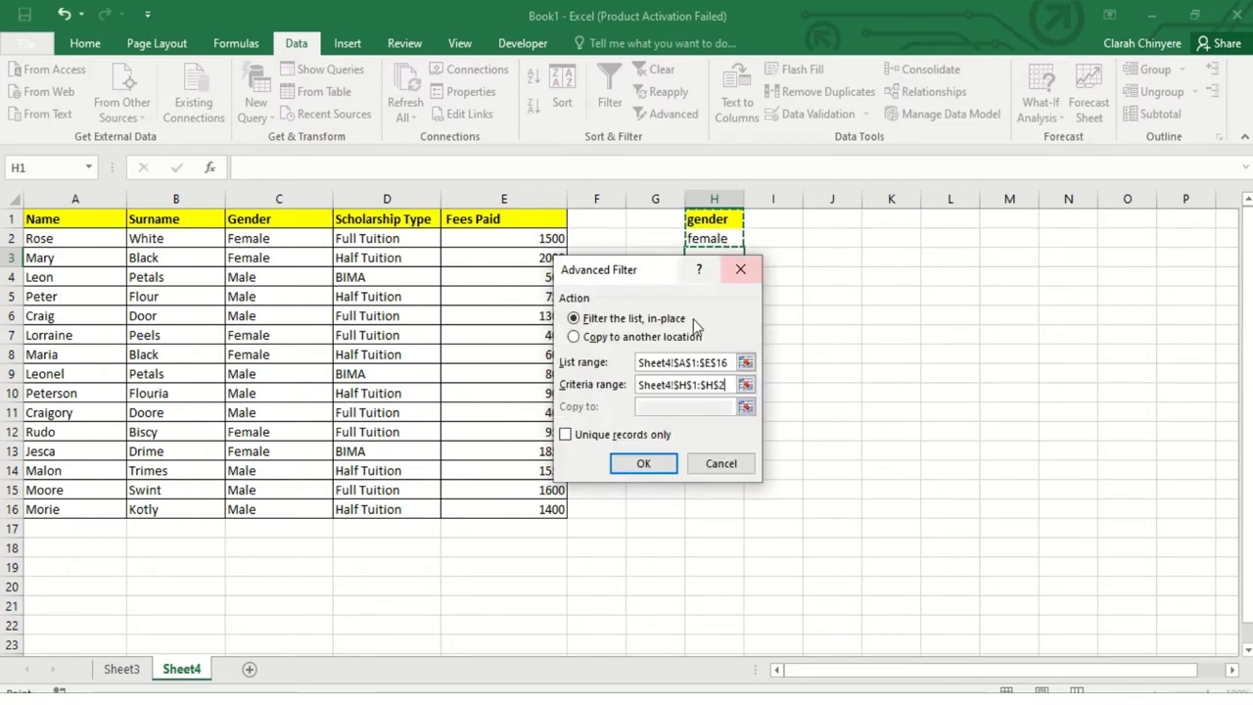
click(650, 470)
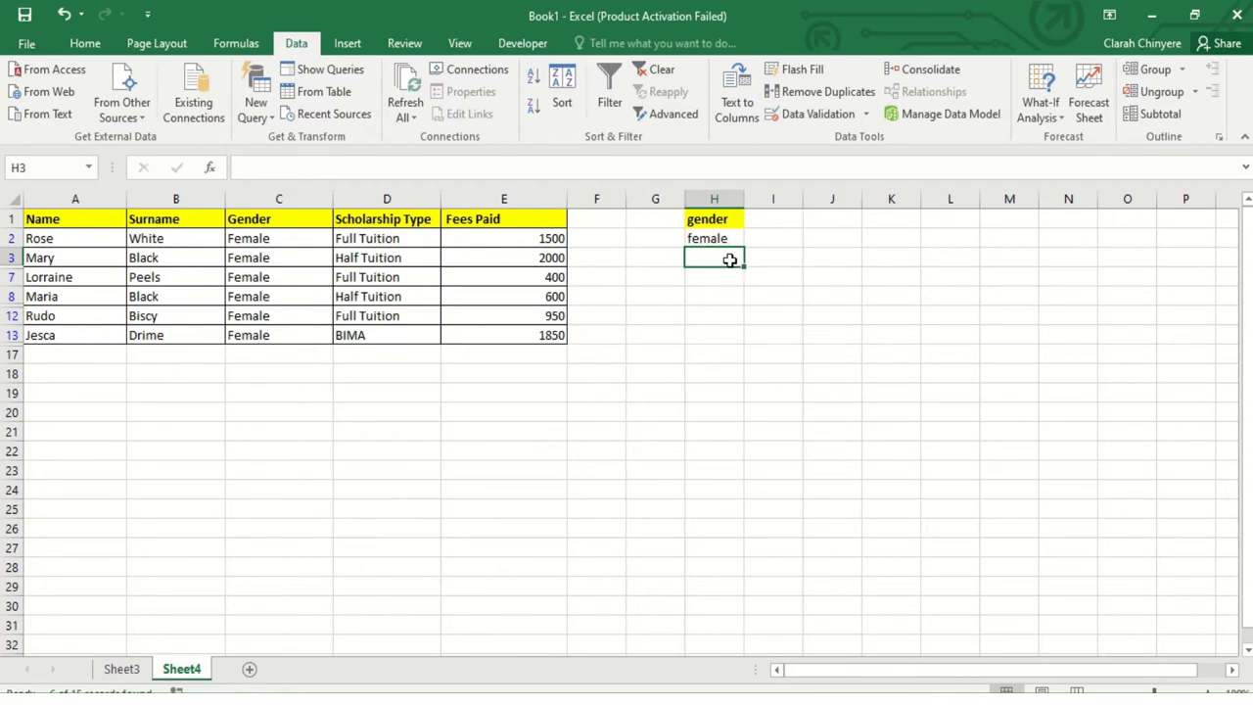
Label cell G21 'AND'
click(655, 429)
text(AND)
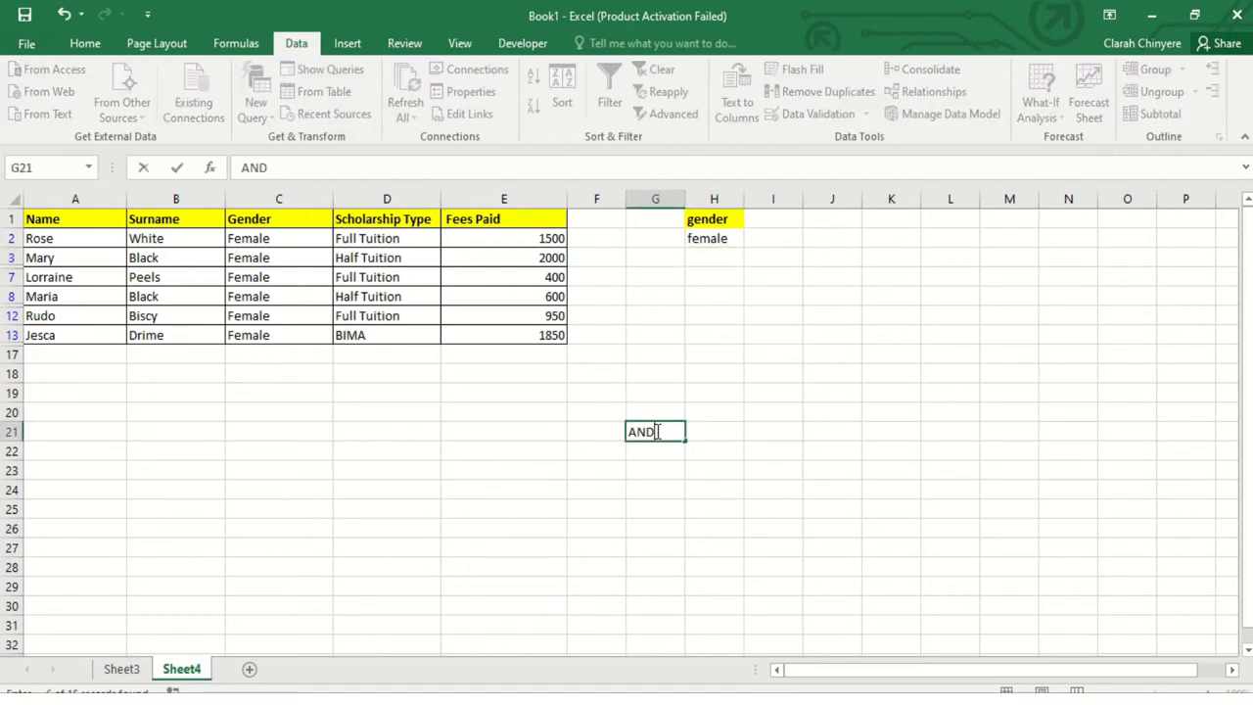
click(775, 221)
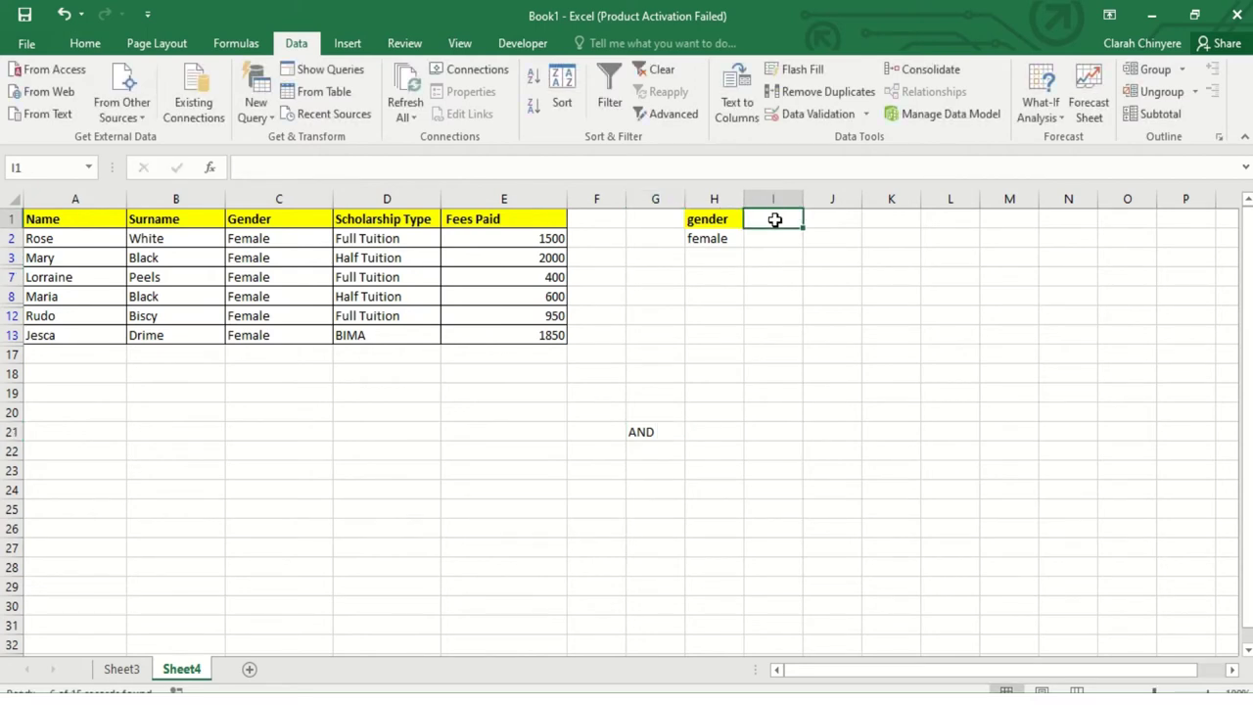
Add 'scholarship type' in I1 over 'full tuition' in I2, widening column I
text(scholarship ty)
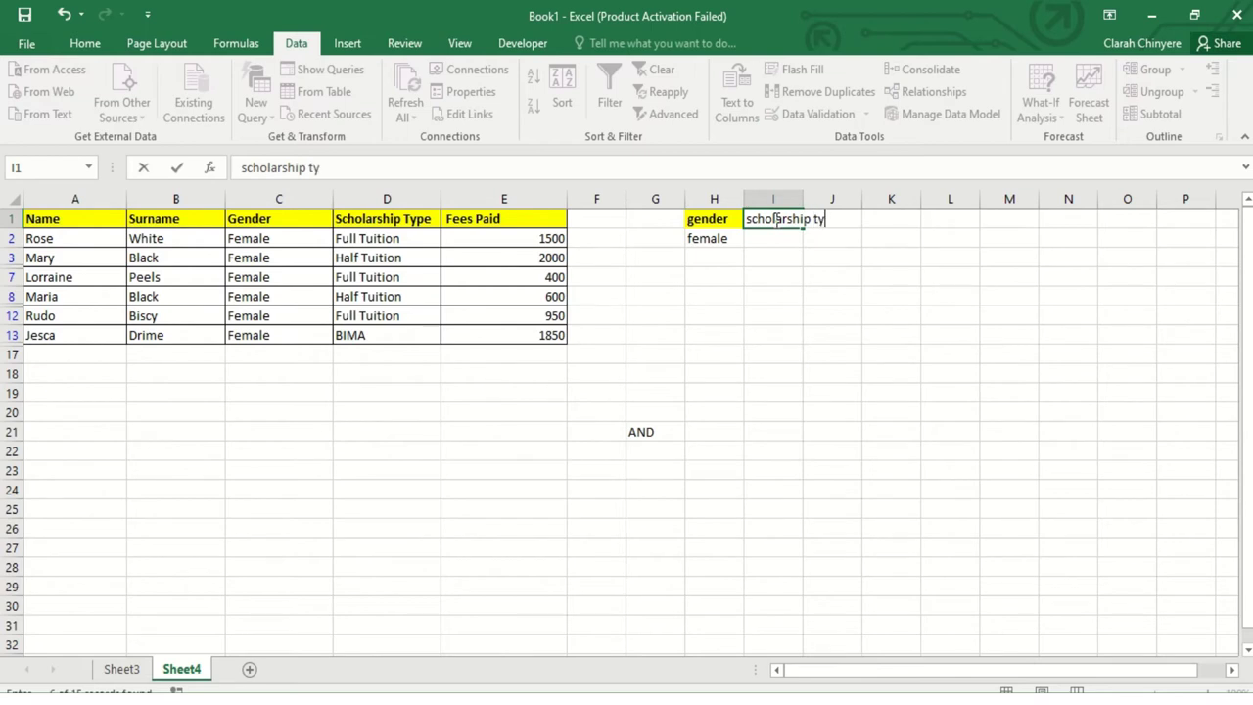
click(792, 193)
drag(803, 198, 869, 200)
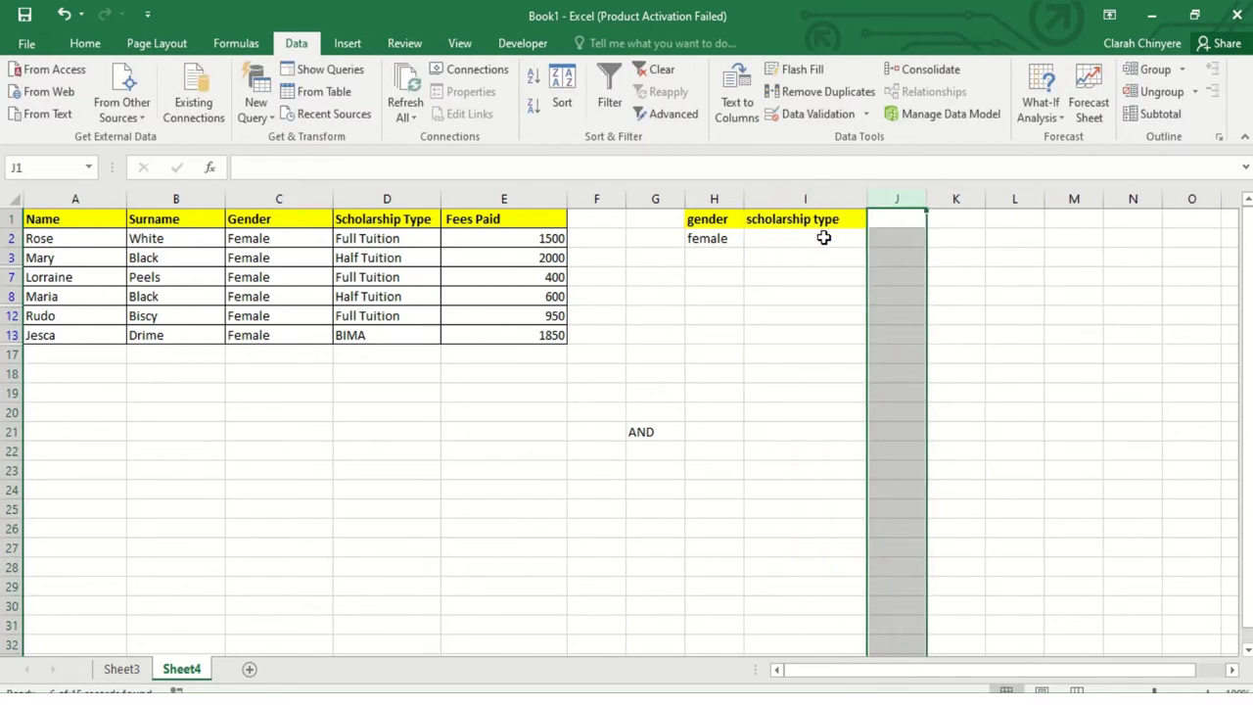
click(824, 238)
text(full tuition)
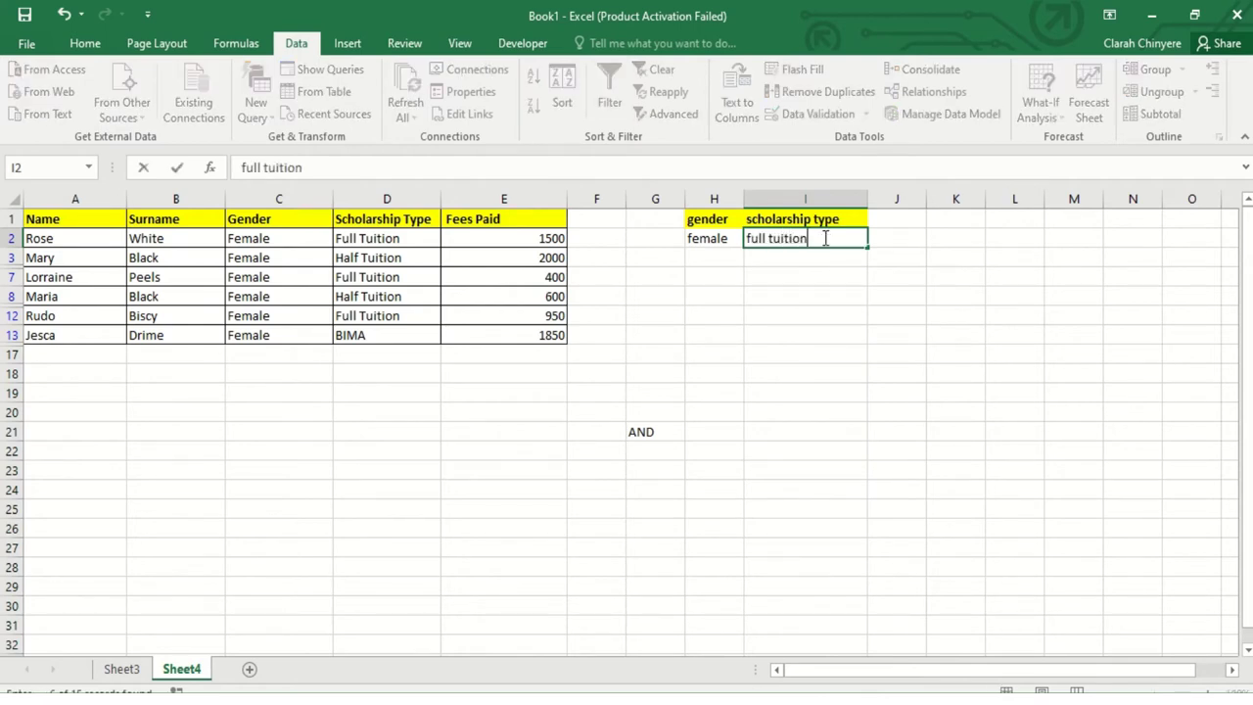
key(Return)
click(827, 282)
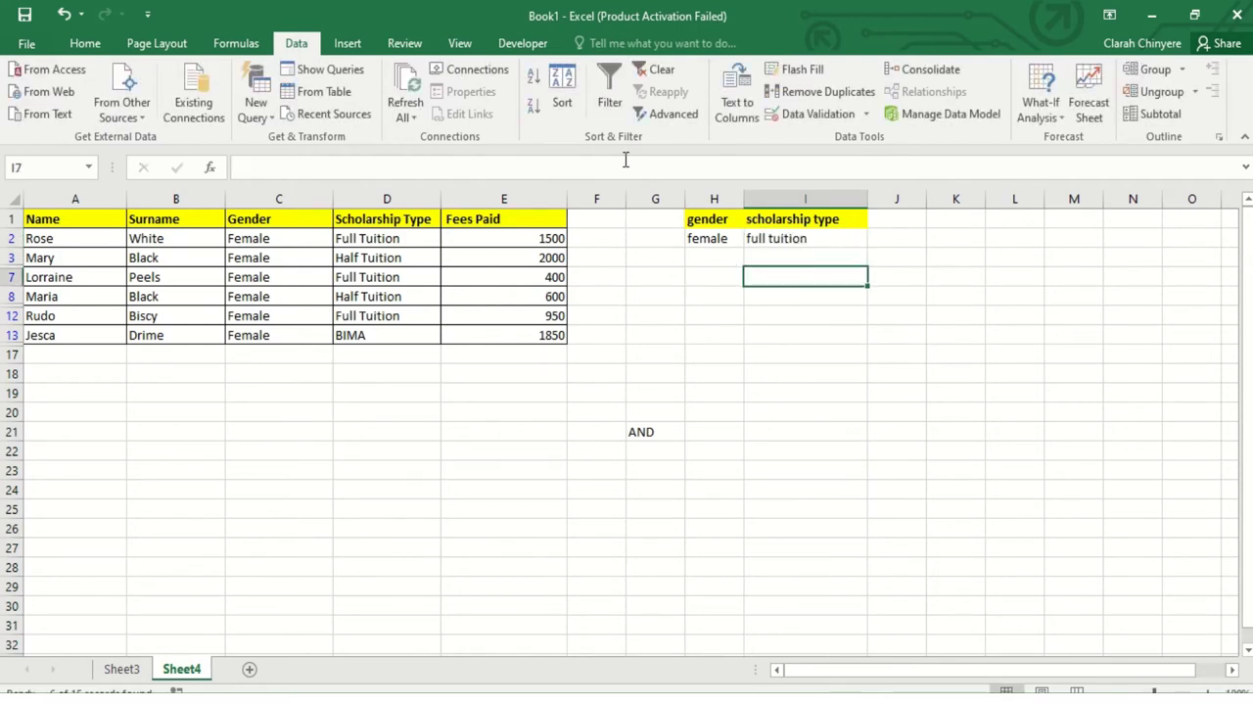
click(673, 115)
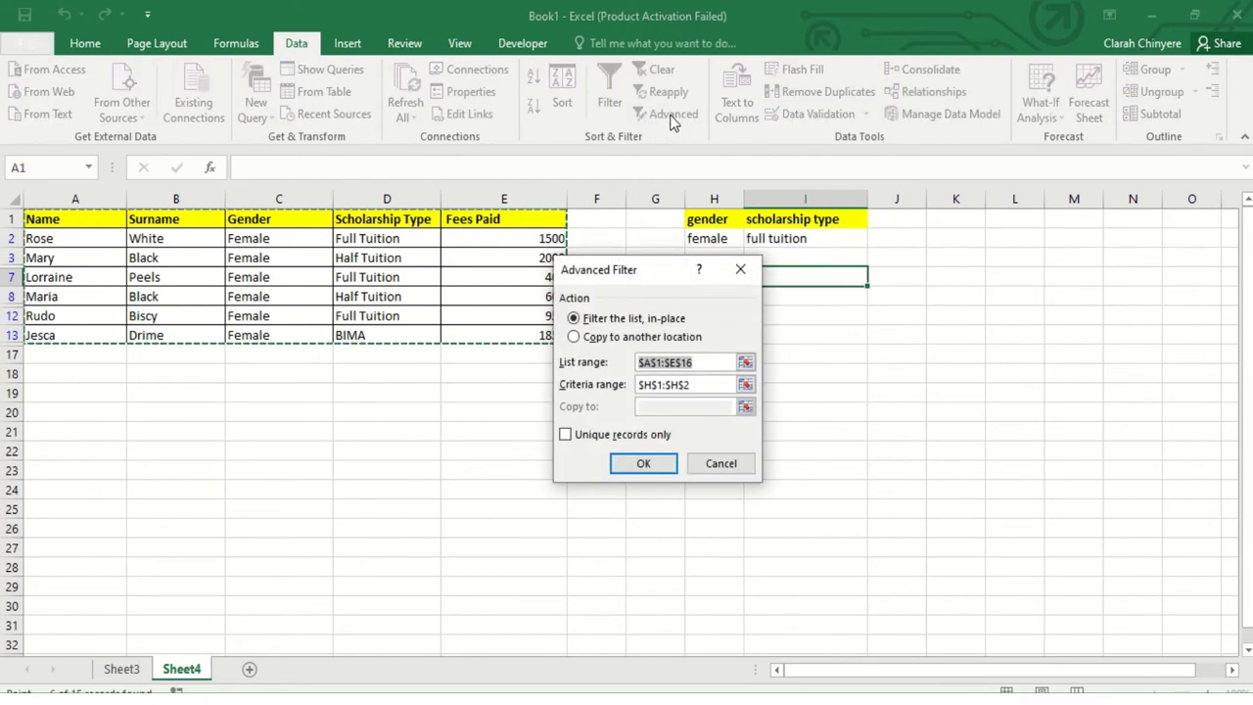
Apply the Advanced Filter with criteria range H1:I2 to combine gender and full tuition
click(694, 385)
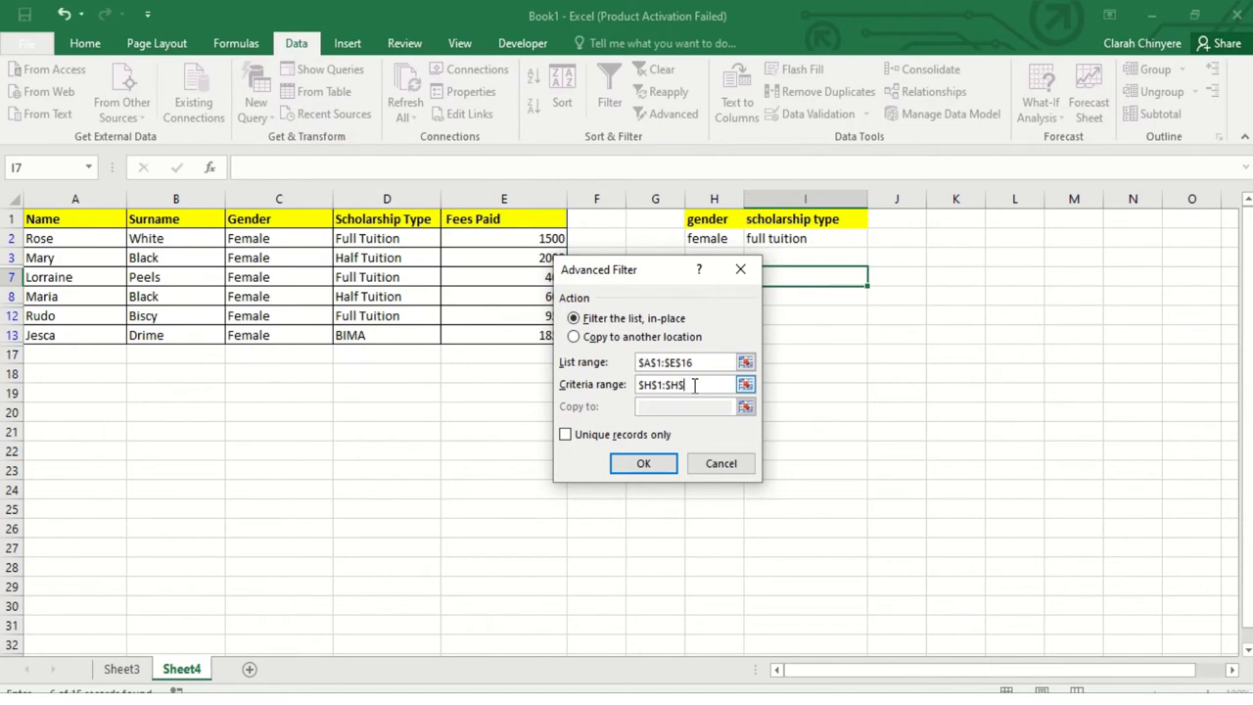
drag(734, 219, 771, 245)
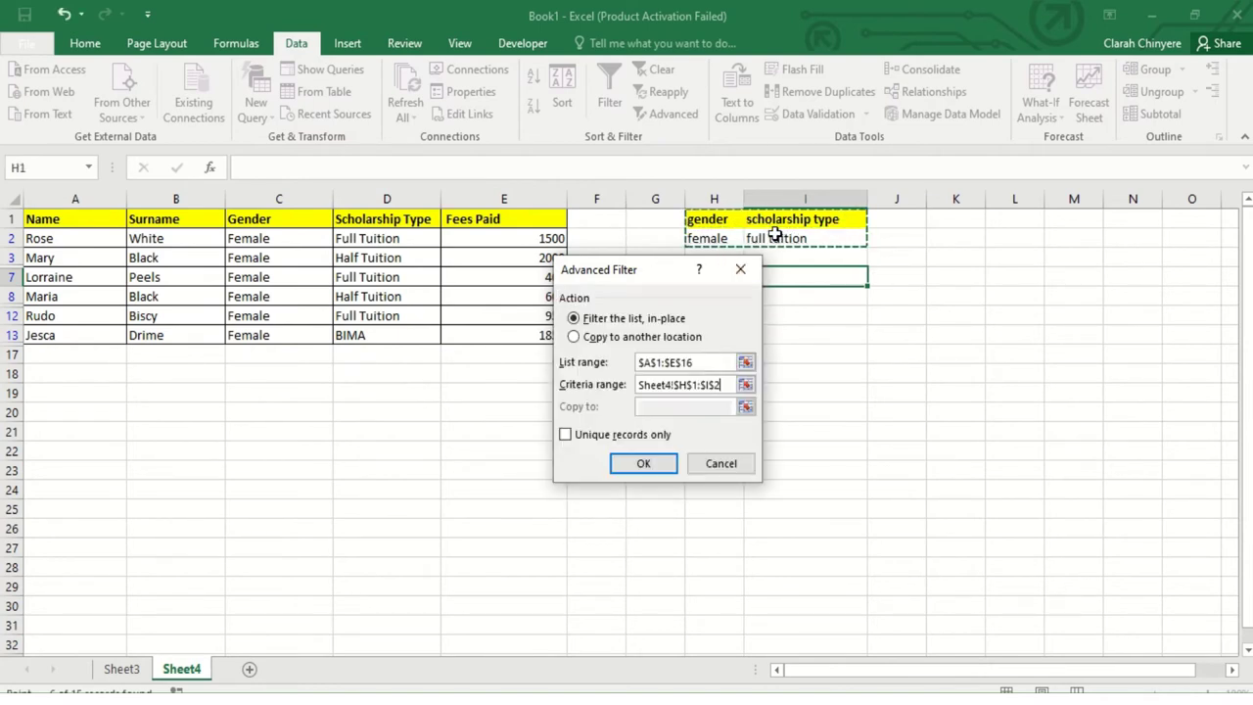
click(643, 463)
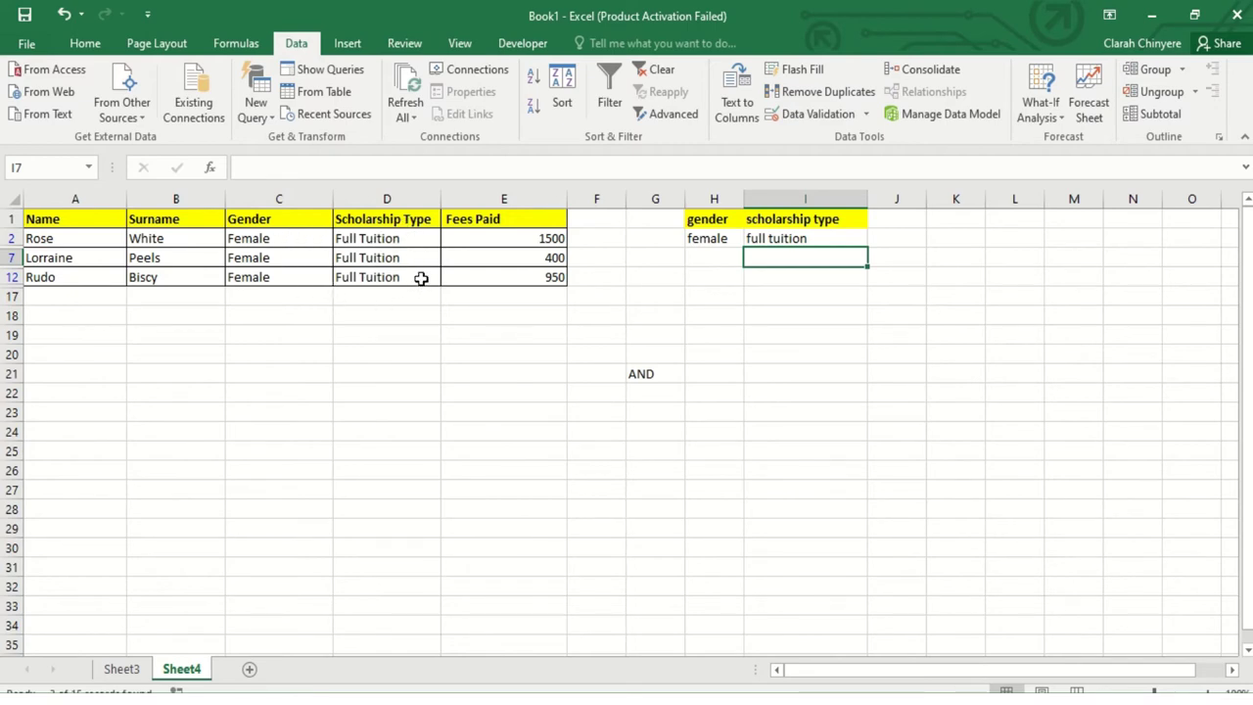
Label cell G22 'OR operation'
double_click(670, 395)
text(OR operation)
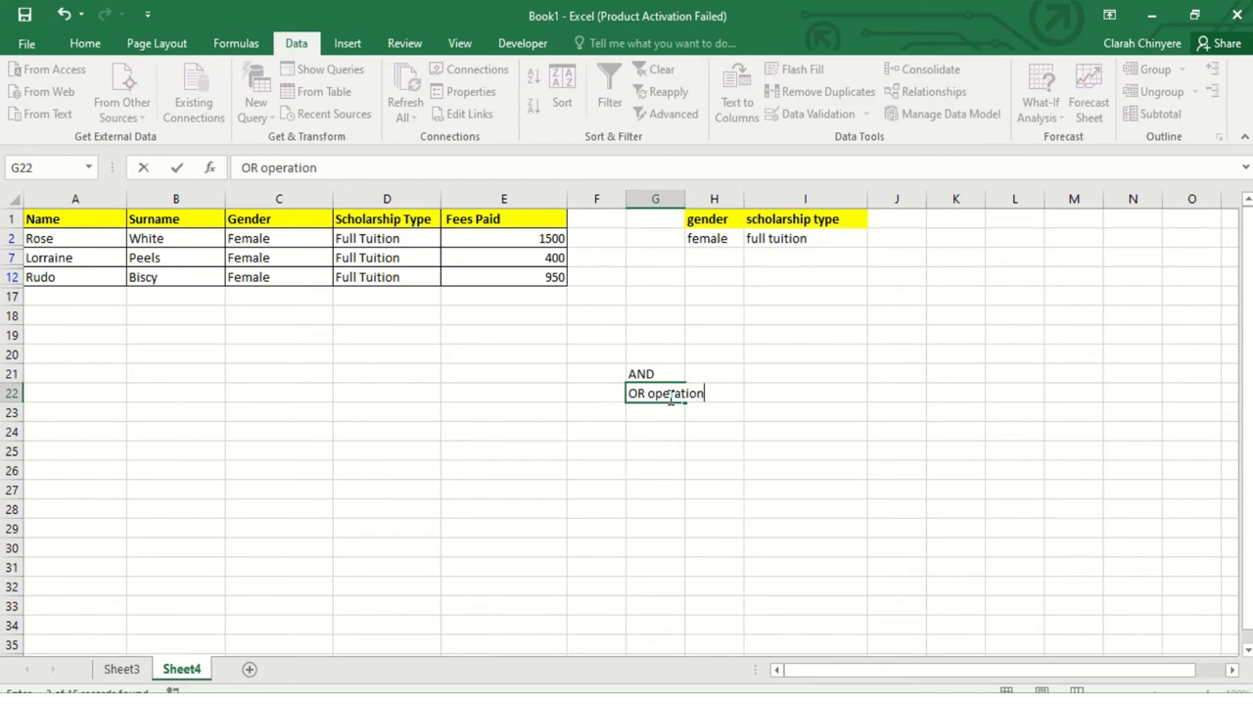
click(886, 375)
Enter a second criteria row with 'female' in H7 and 'bima' in I7
click(725, 258)
text(female)
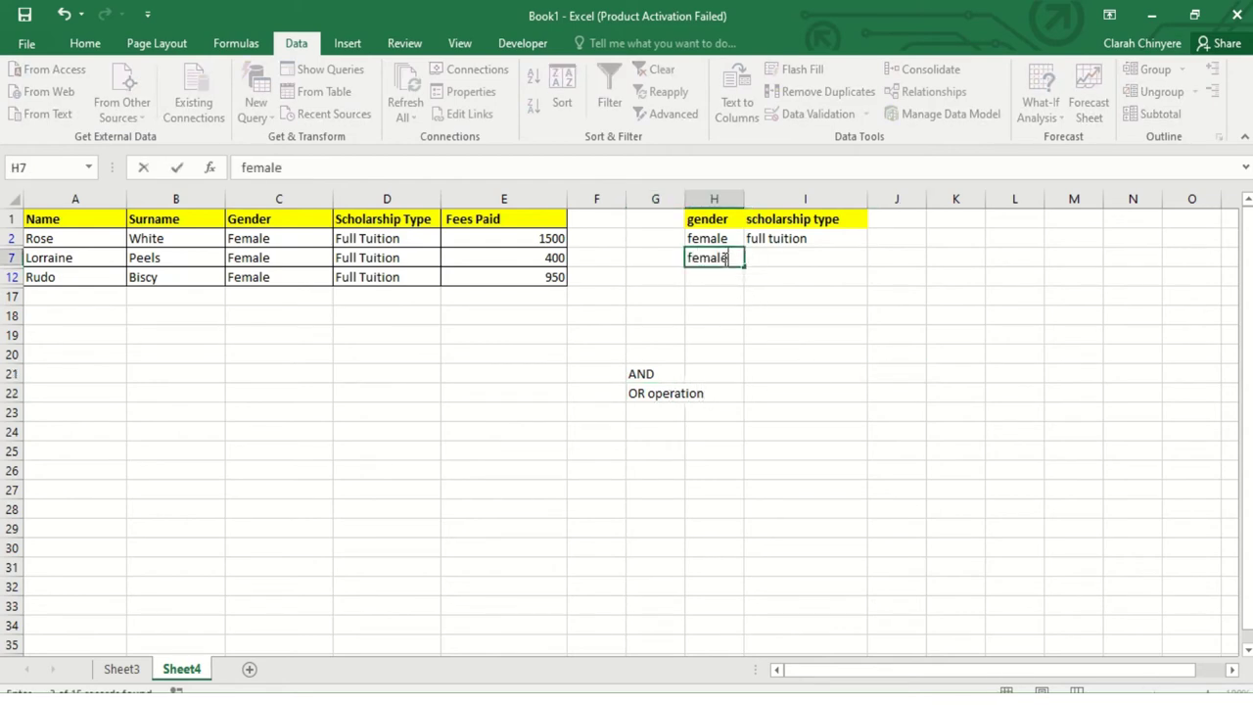
click(779, 260)
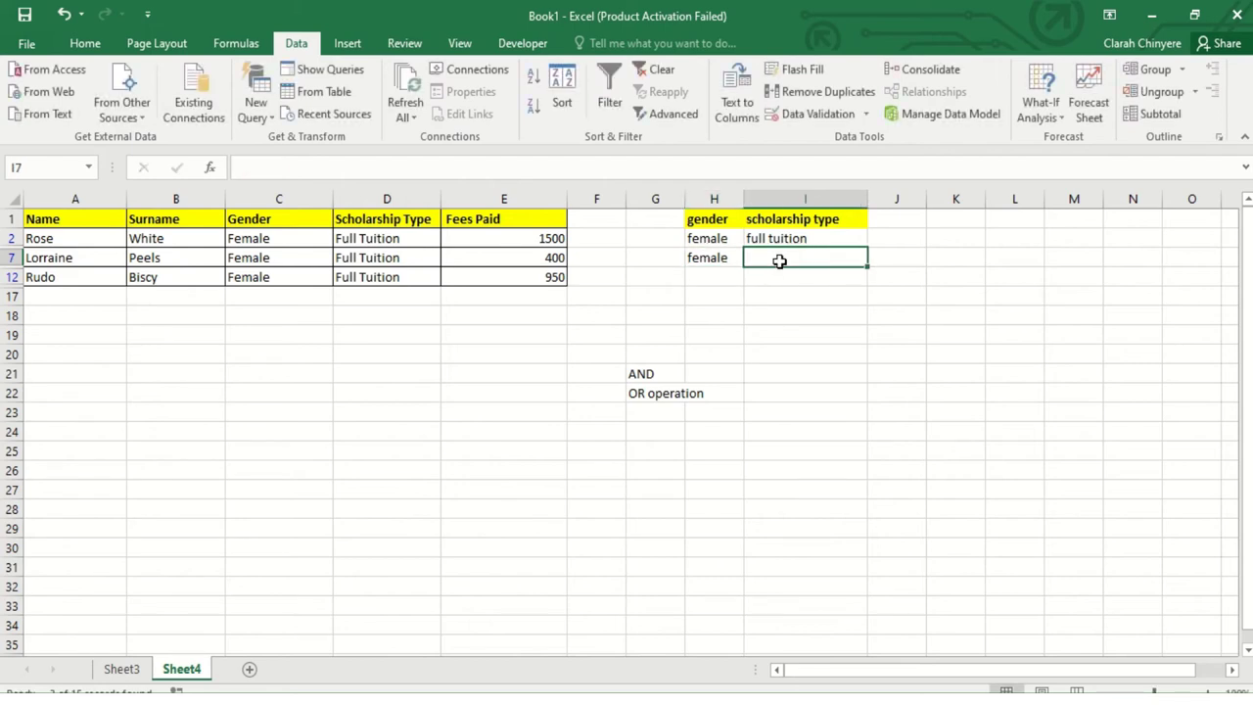
text(bima)
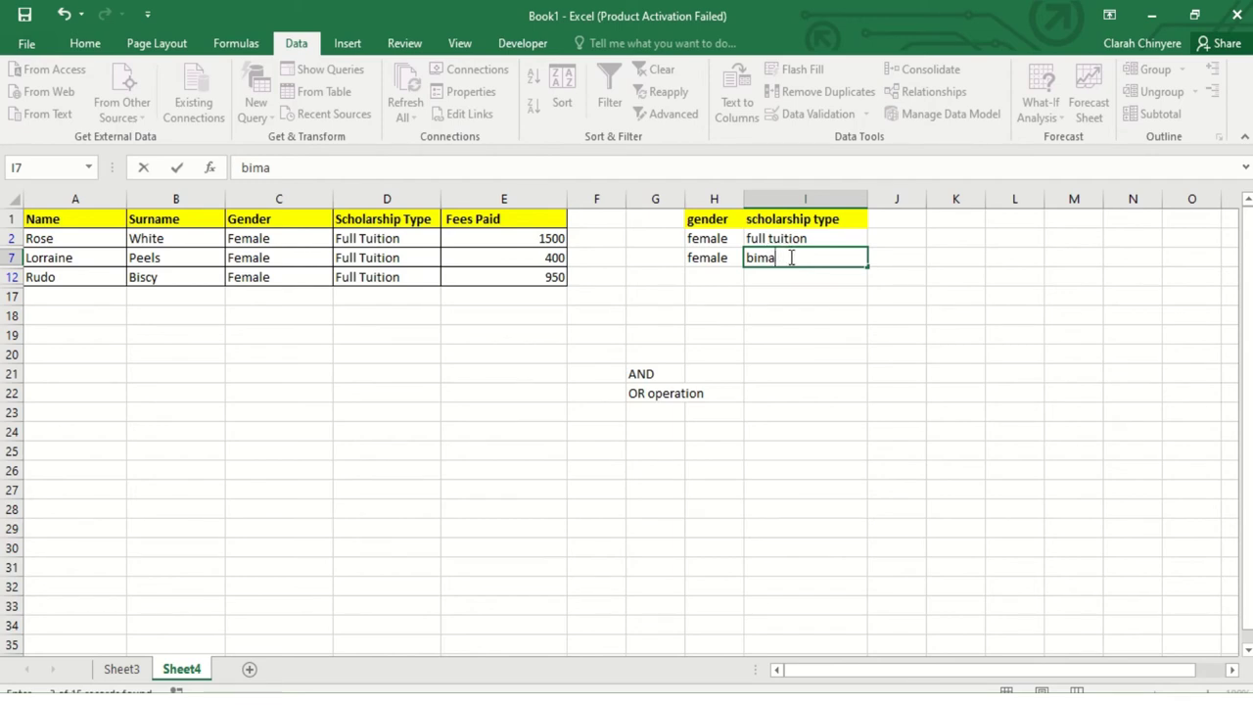
click(894, 267)
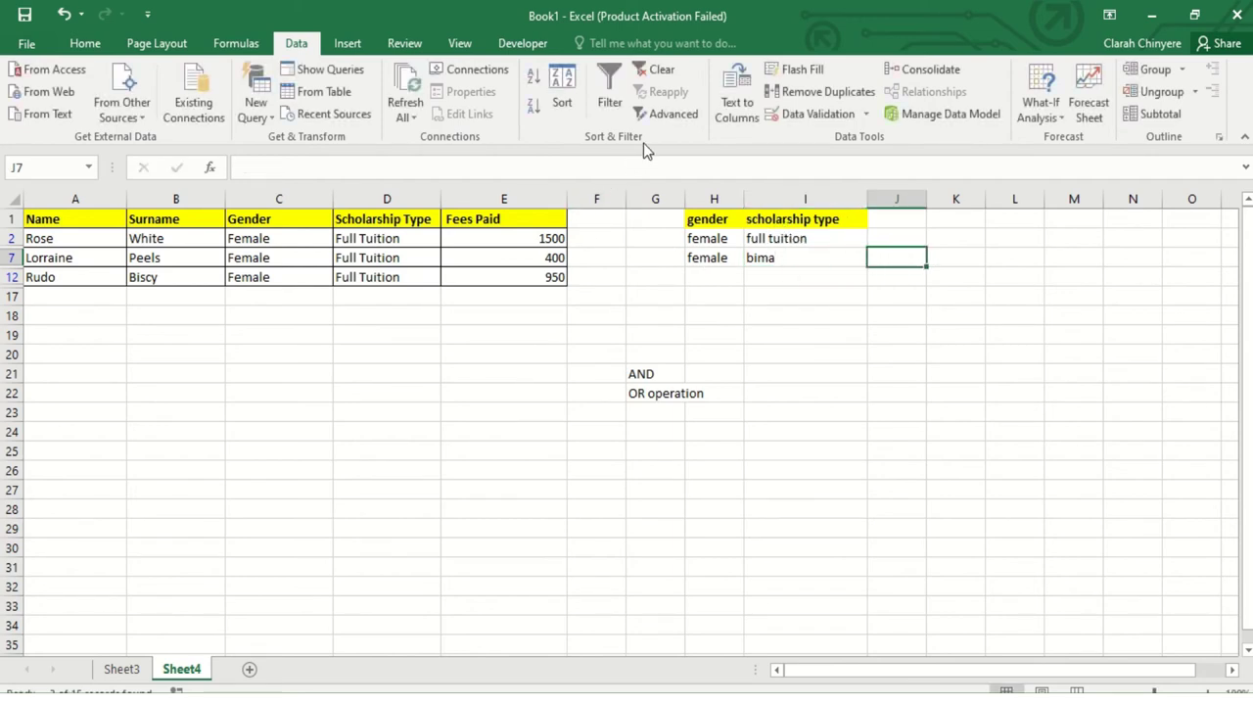
Rerun Advanced Filter with the criteria cells through row 7, bringing all 15 records back
click(664, 117)
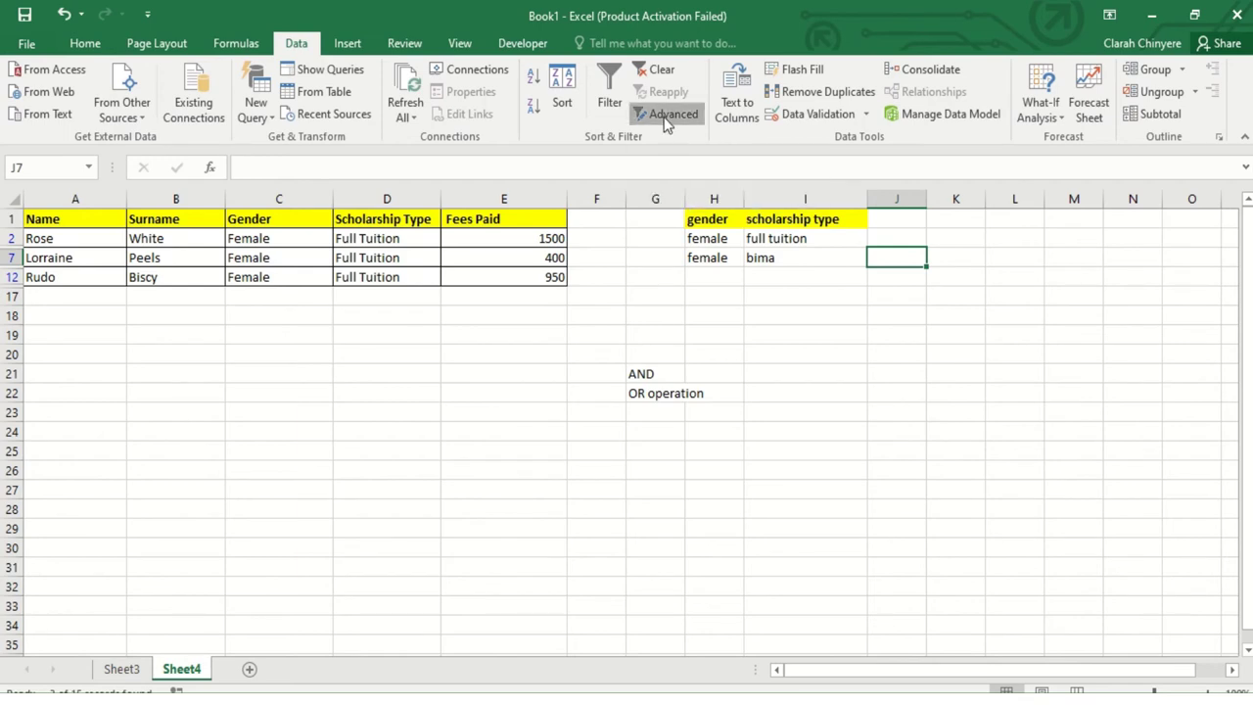
click(685, 384)
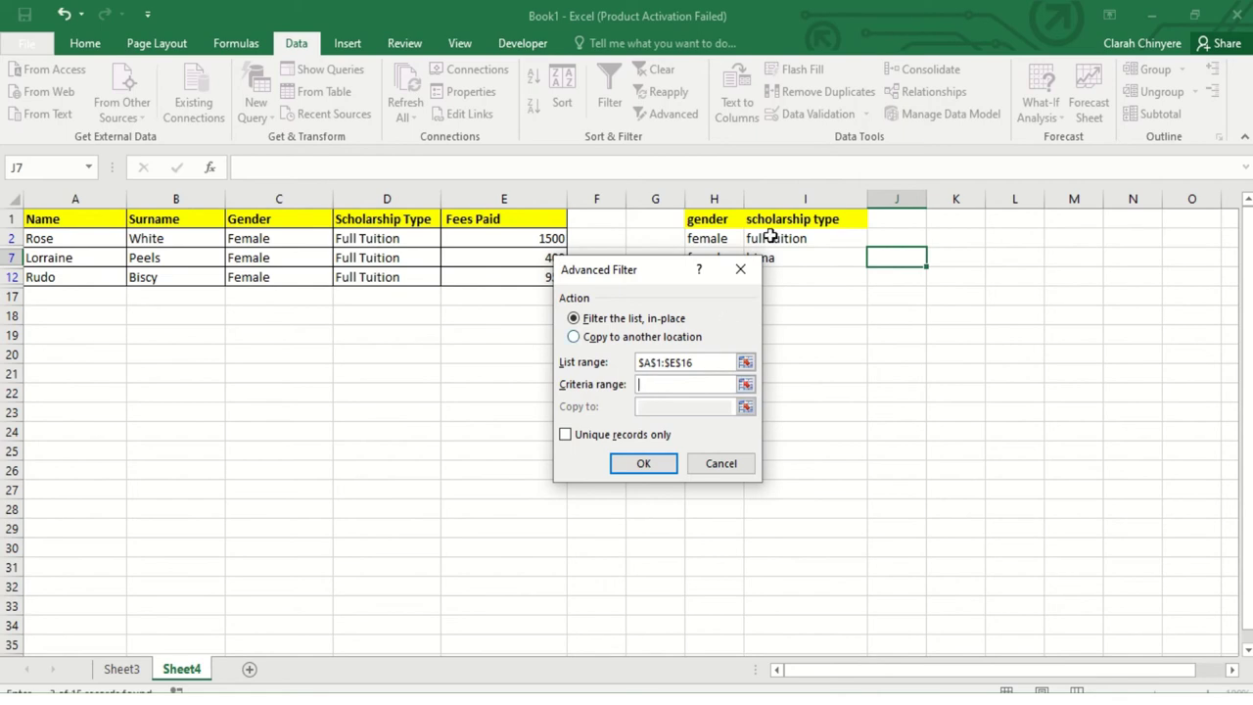
drag(734, 216, 791, 257)
click(660, 461)
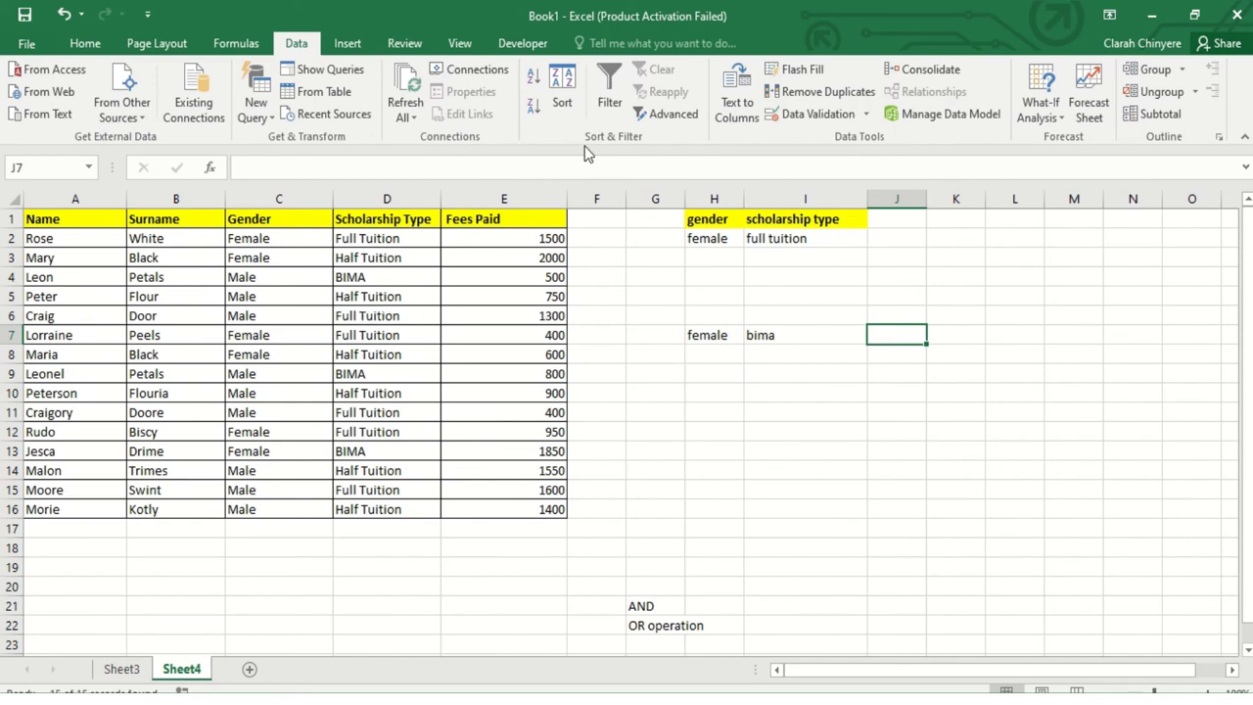
Change the Advanced Filter list range to the Scholarship Type column D1:D16
click(646, 116)
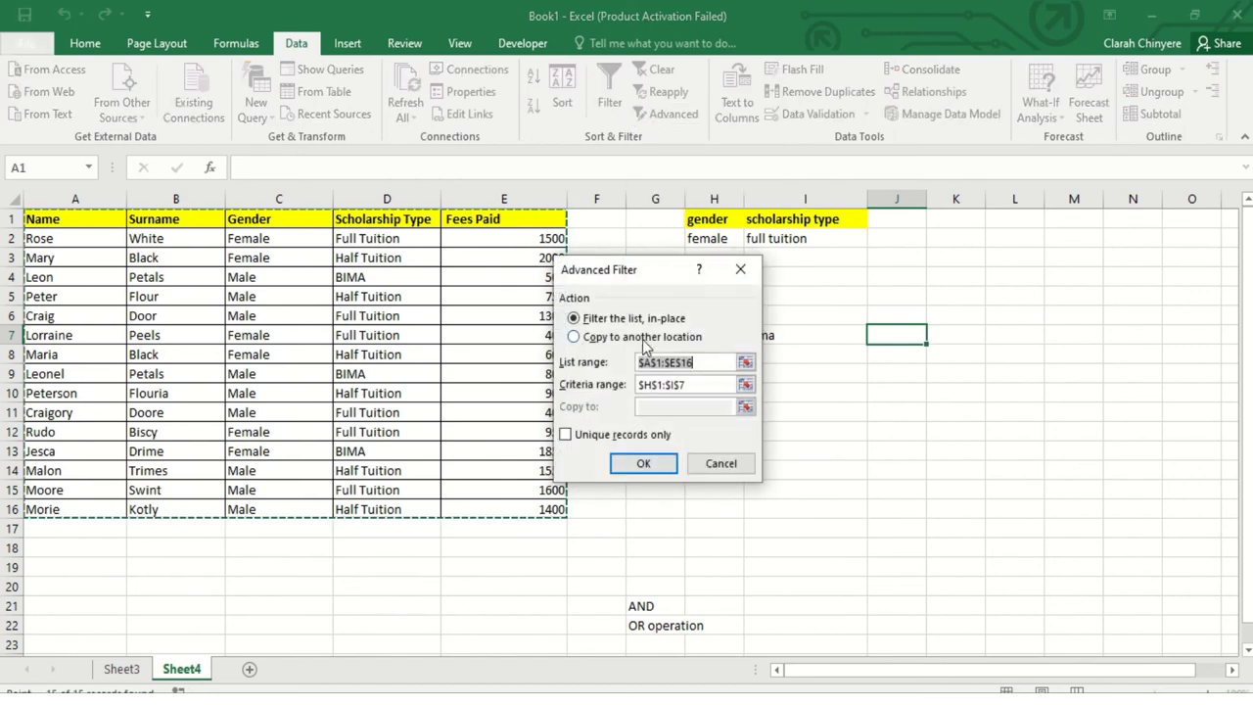
click(697, 360)
drag(695, 362, 634, 362)
drag(368, 216, 399, 502)
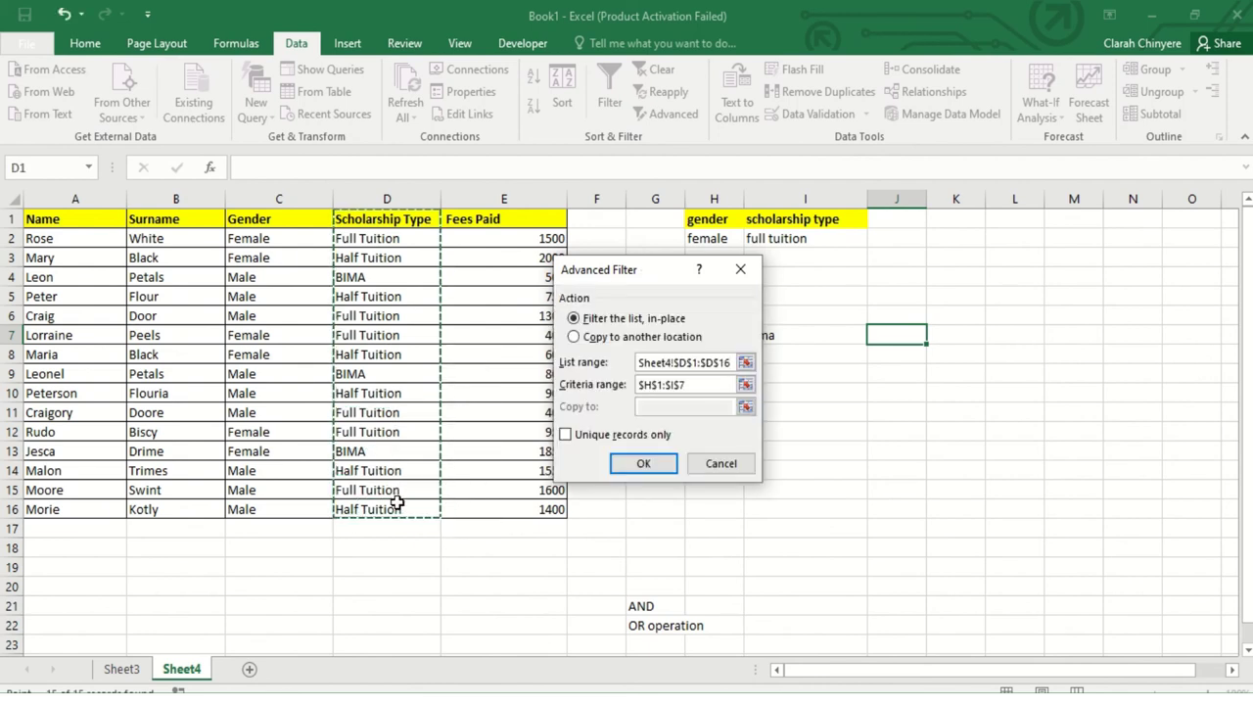